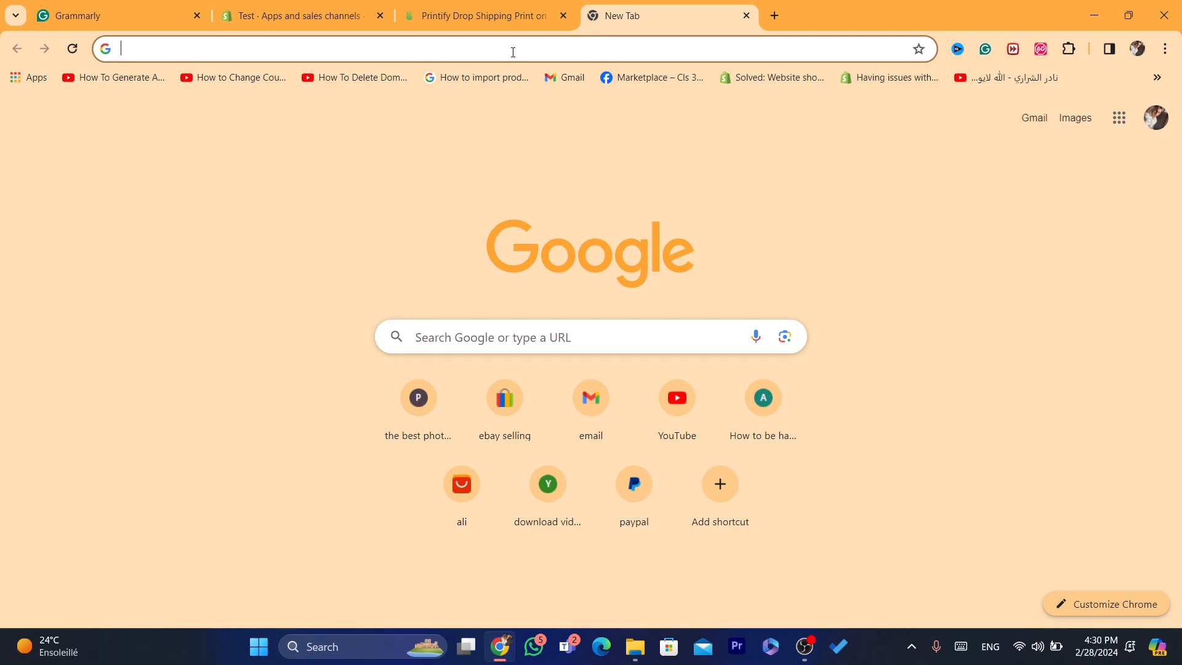
Step: Go to the Shopify site and open the admin of the Test store
text(sh)
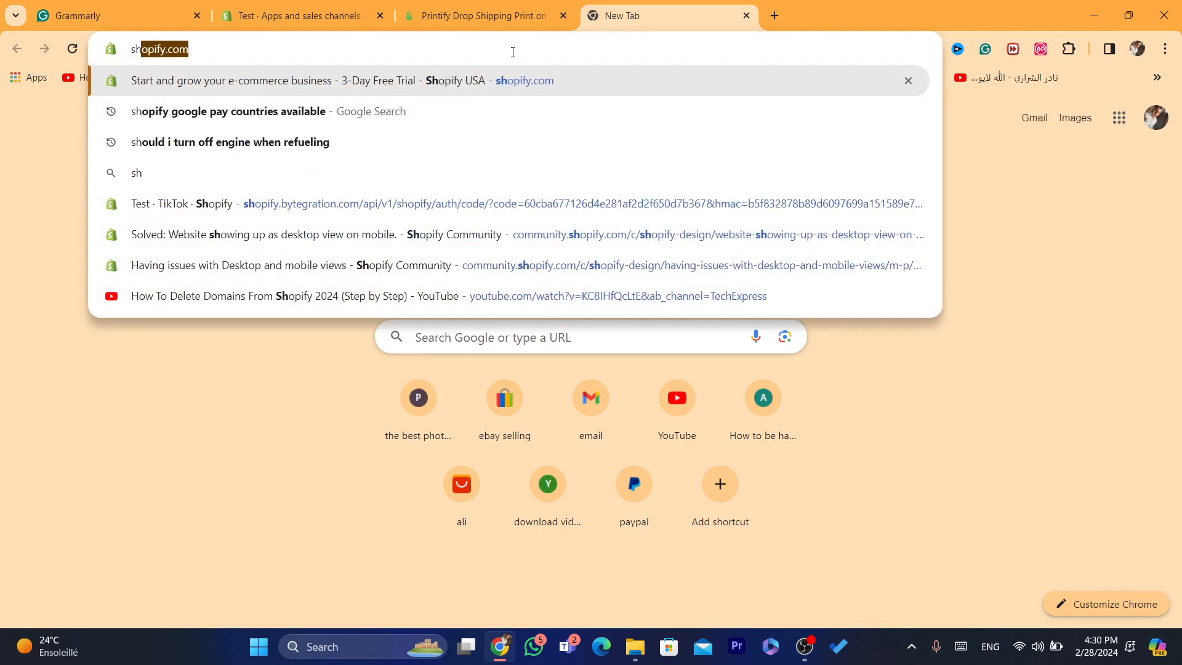
key(Return)
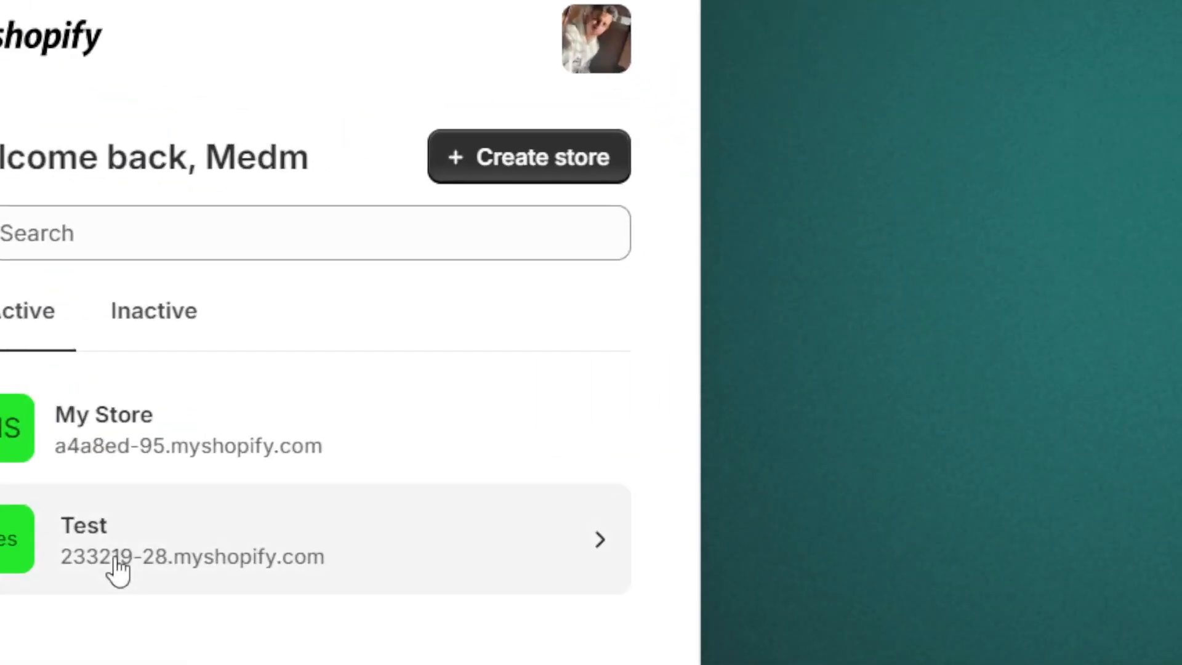
click(216, 573)
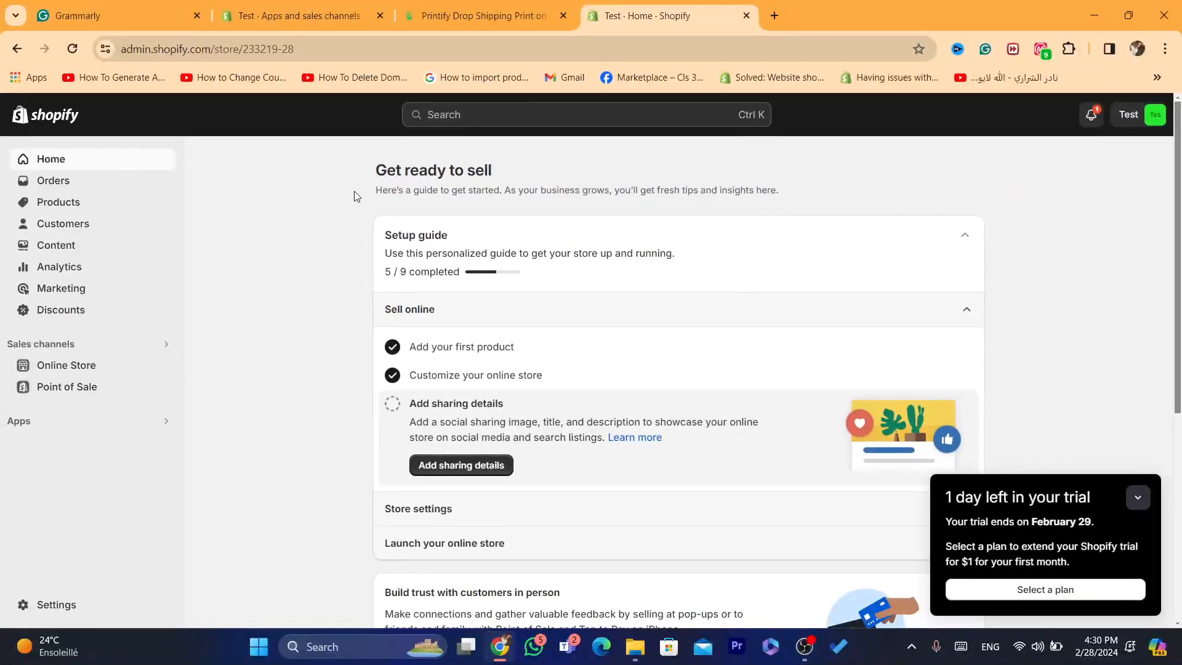
Step: Open the Shopify App Store from the store's Apps and sales channels settings
click(54, 603)
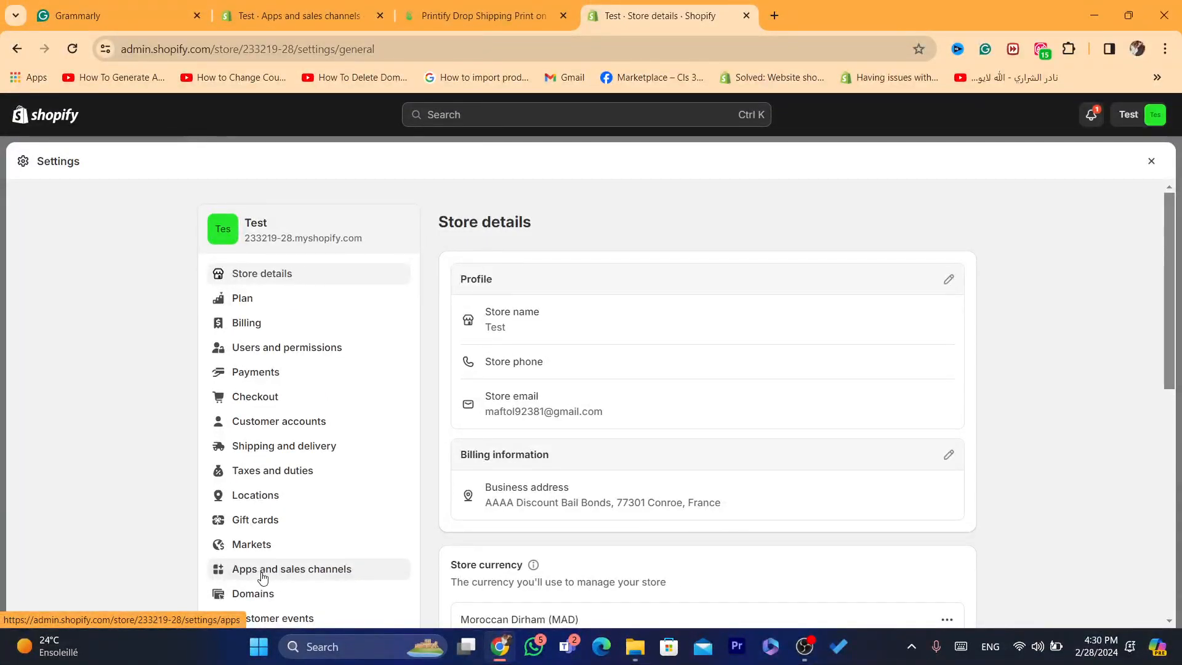
click(263, 577)
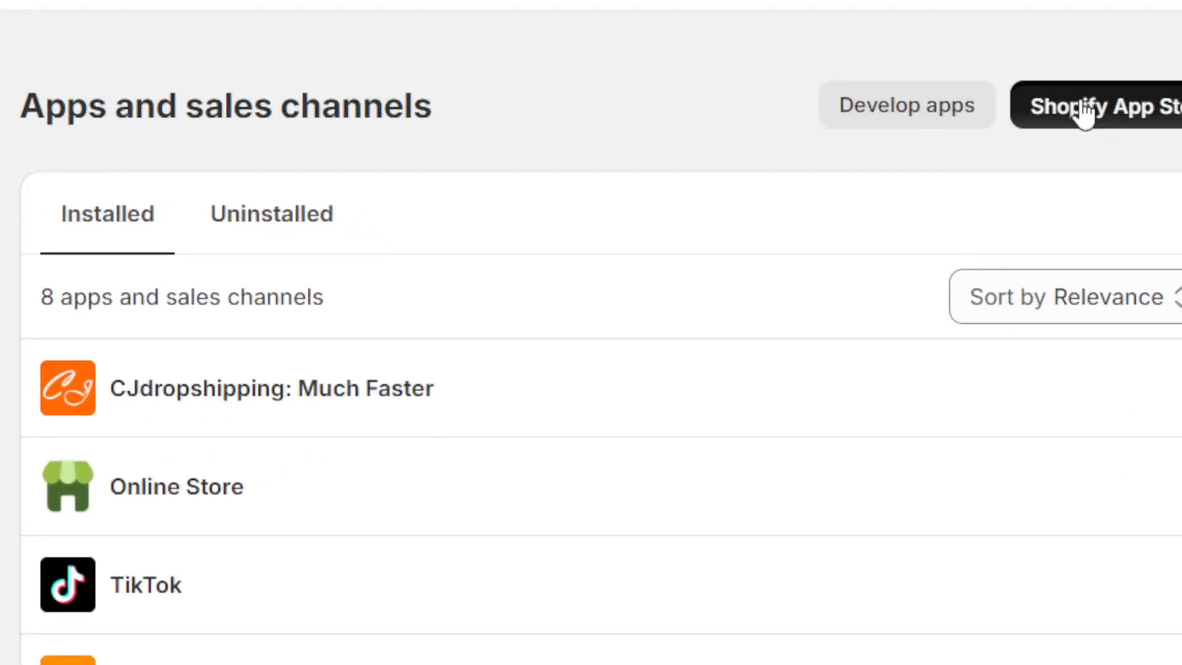
click(912, 224)
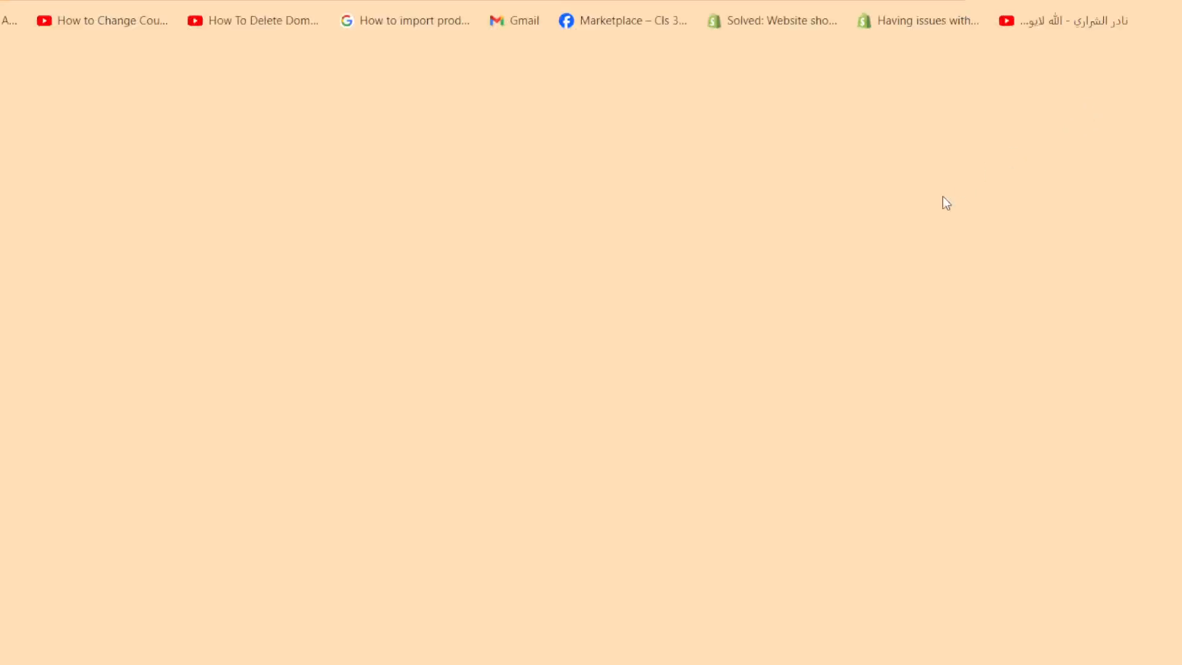
Step: Search the Shopify App Store for printify
drag(827, 6, 676, 5)
click(473, 116)
text(233219-28.myshopify.com)
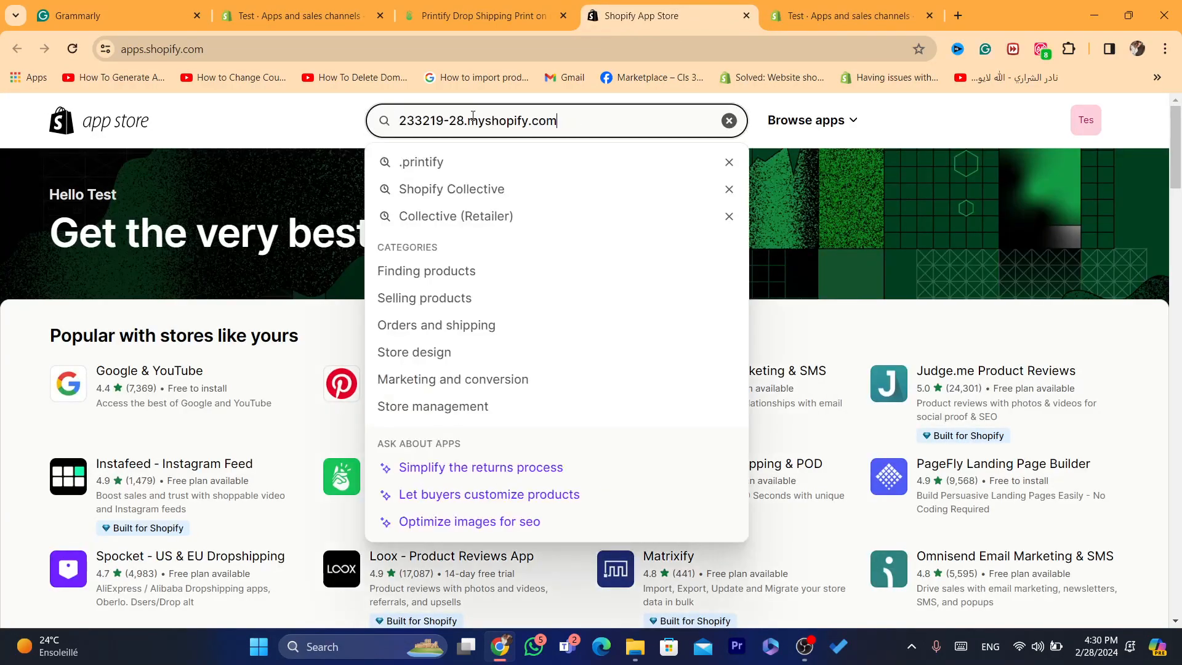
triple_click(473, 116)
text(pri)
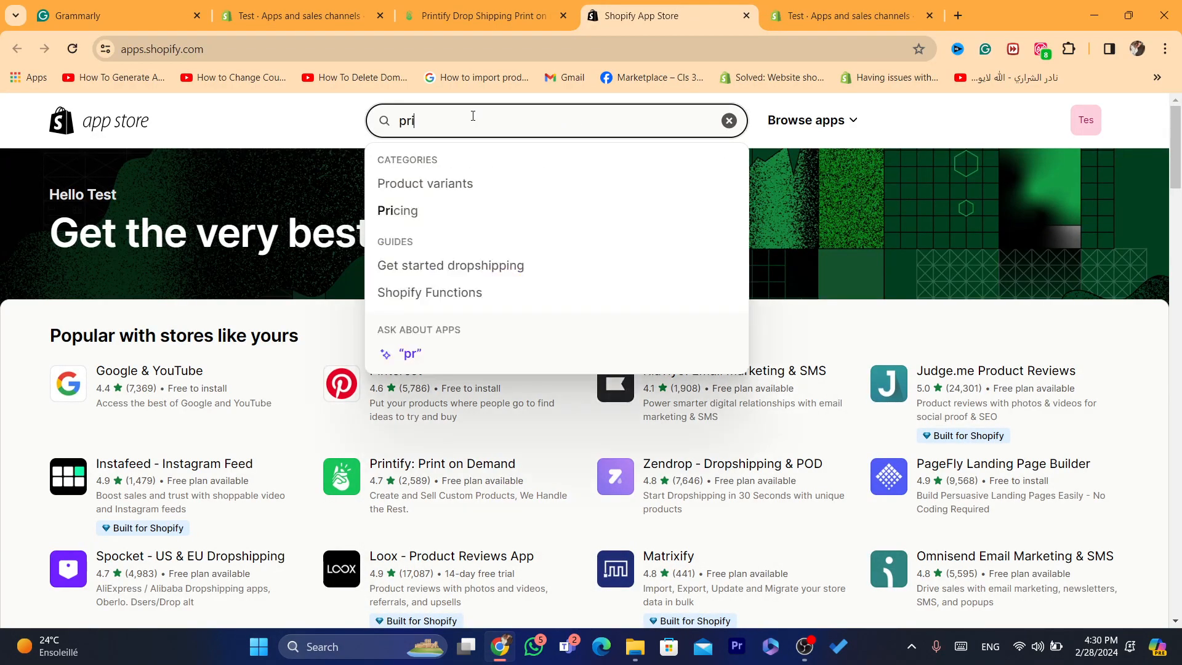
text(in)
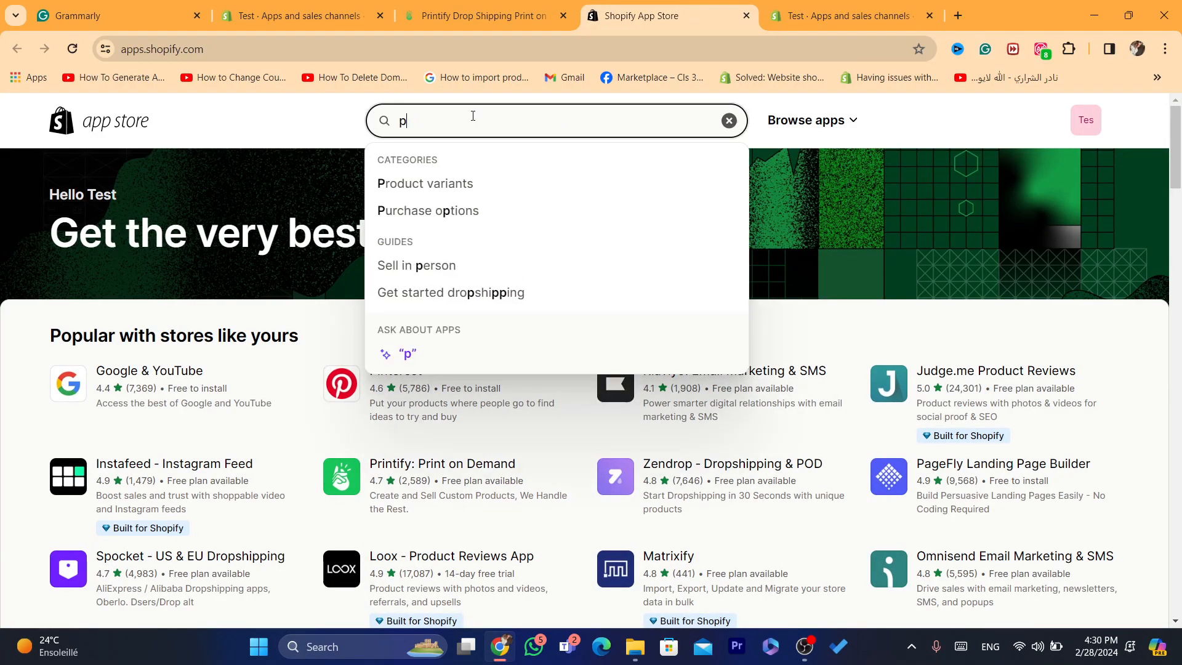
text(rin)
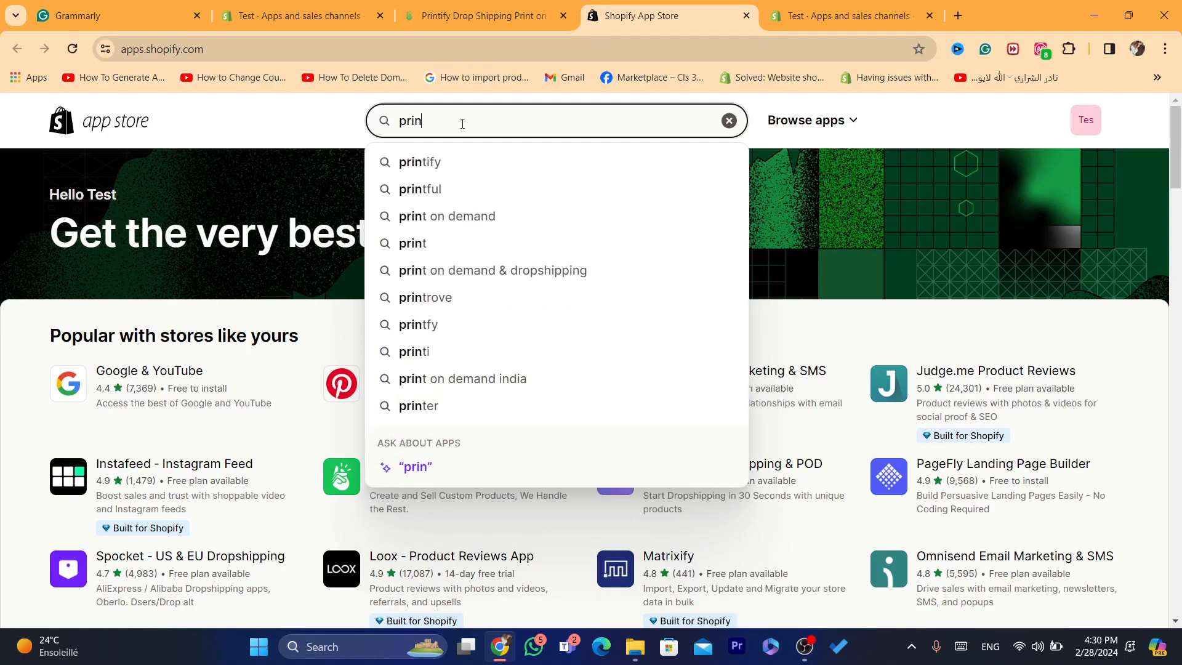
click(413, 162)
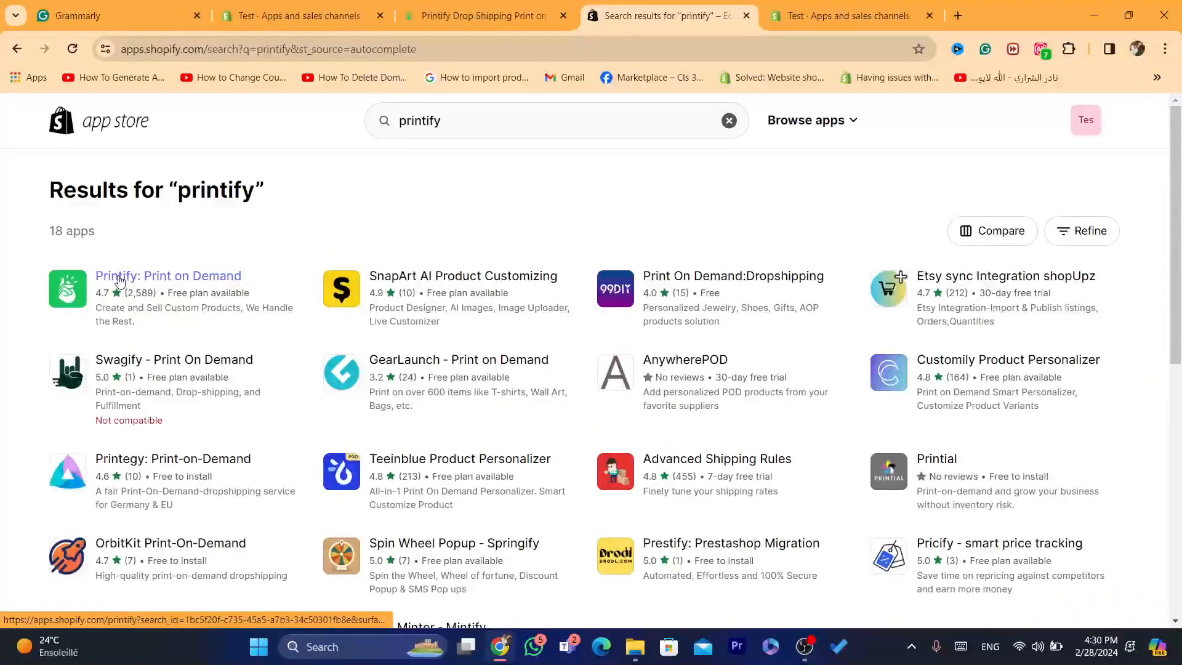
Step: Install the Printify: Print on Demand app on the Test store, granting its requested data access
click(161, 279)
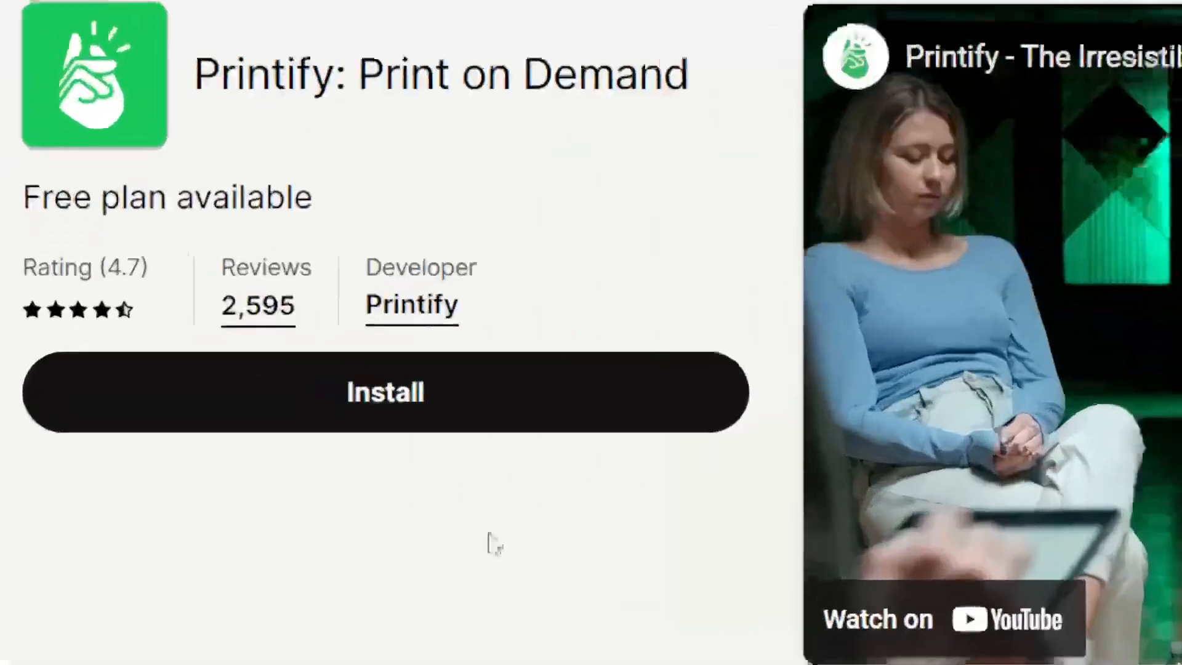
click(201, 377)
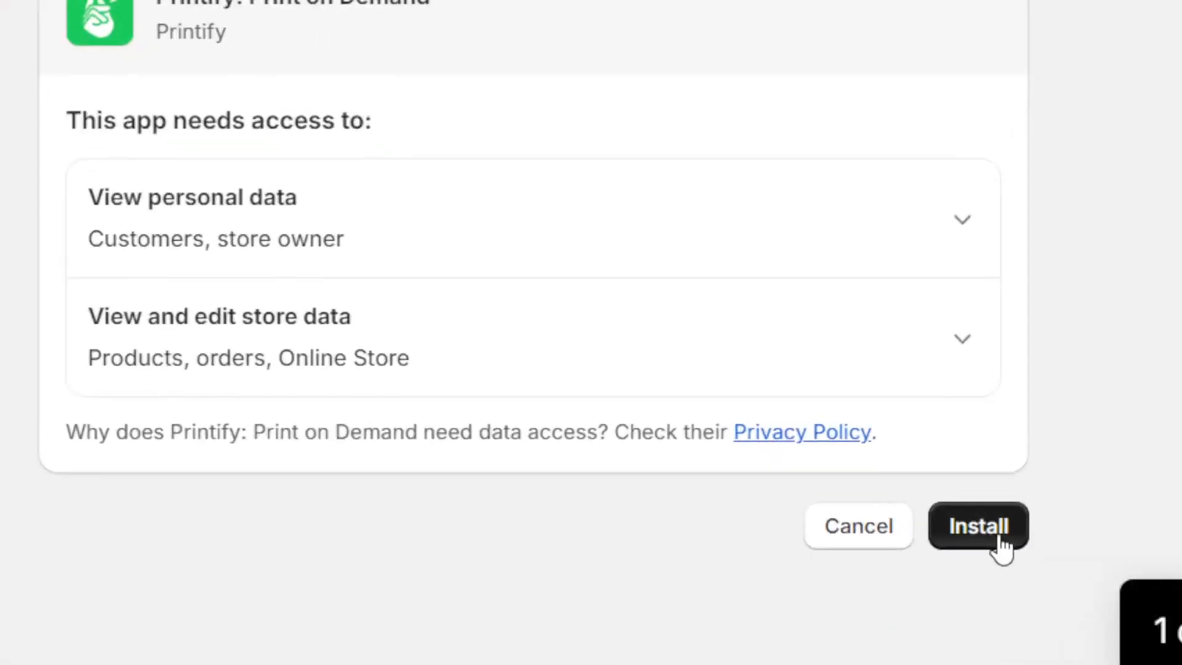
click(876, 449)
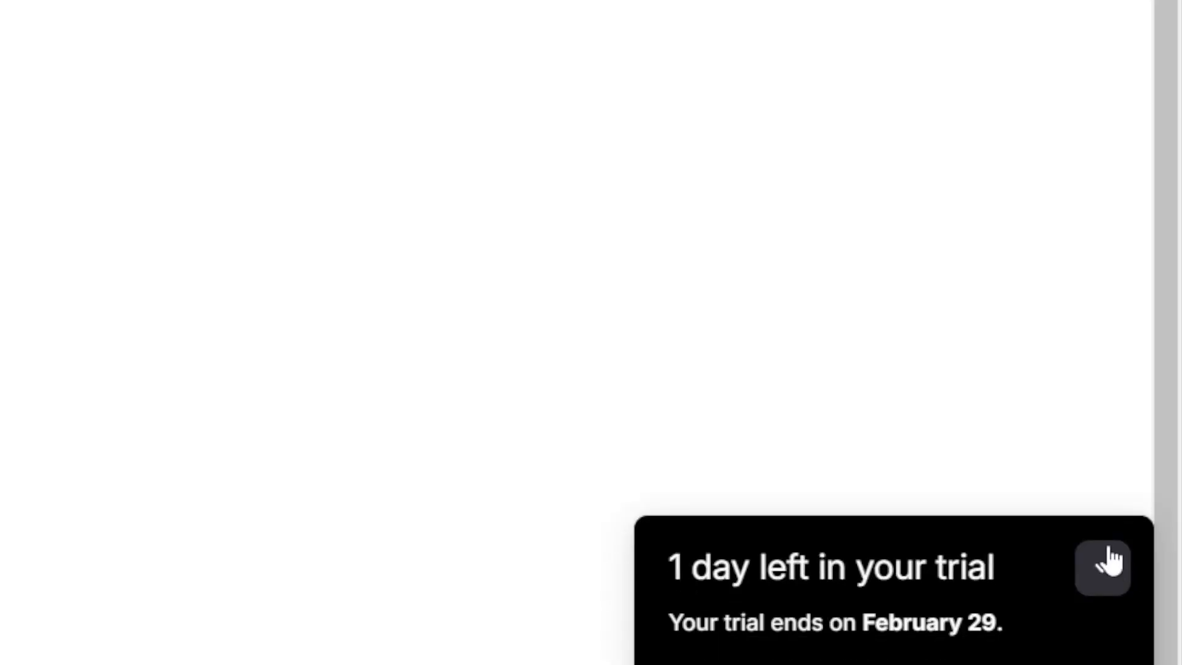
Step: Collapse the trial notice and sign up for Printify with the existing Google account
click(1109, 561)
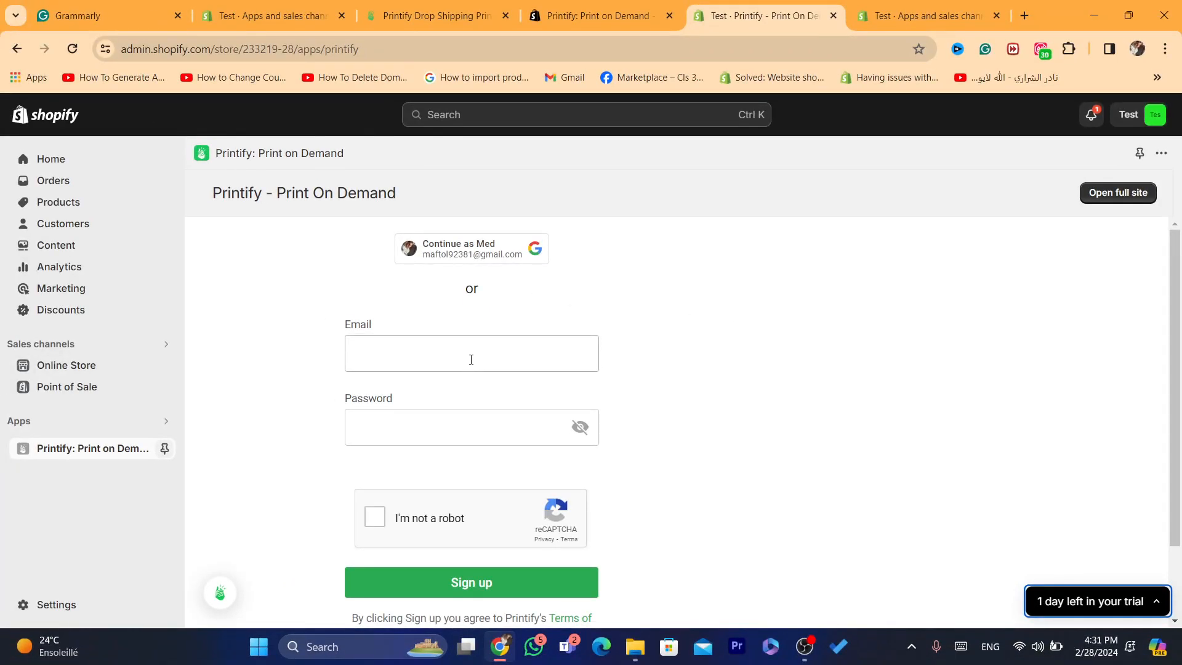
click(411, 354)
click(372, 419)
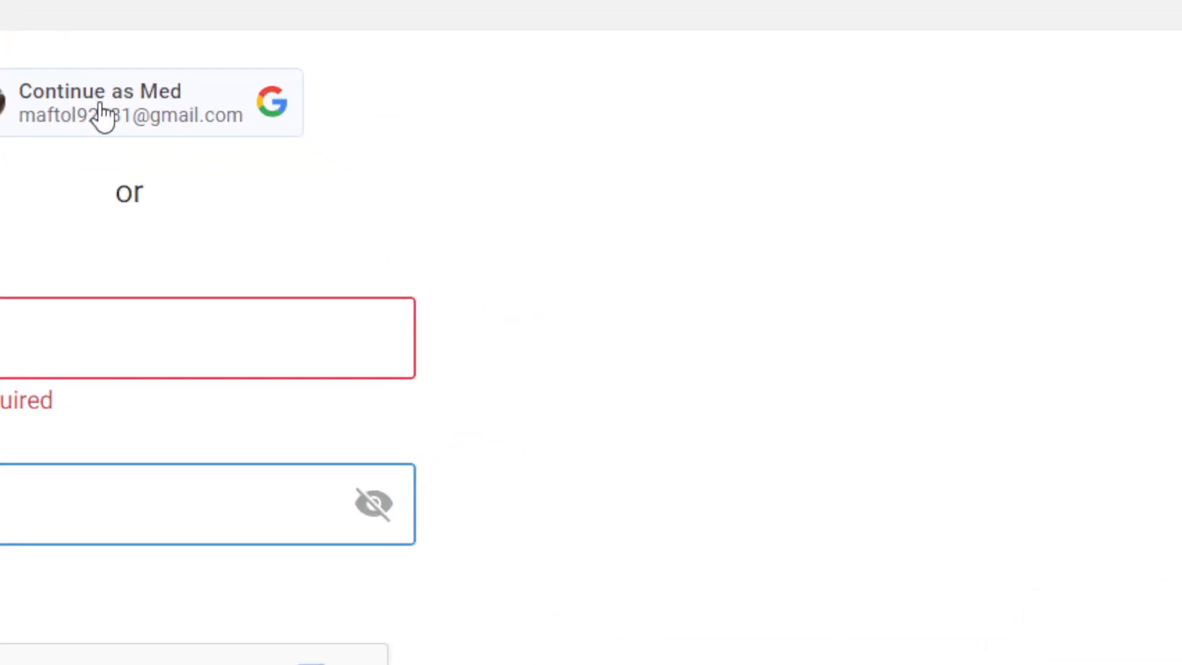
click(102, 114)
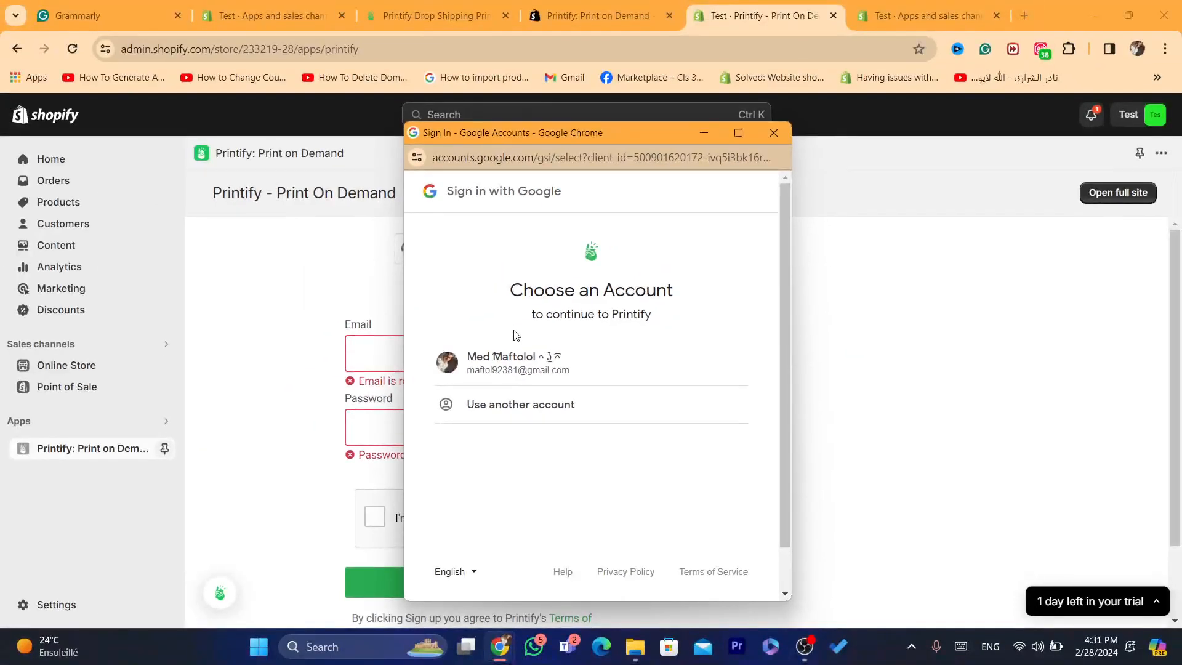
click(517, 363)
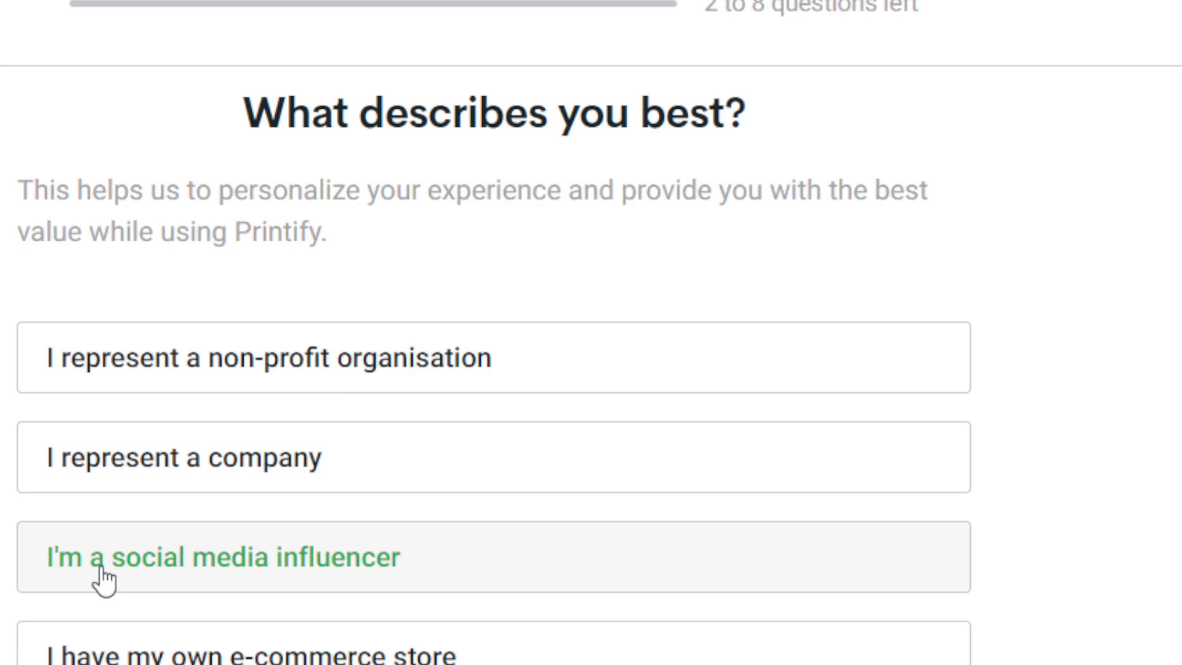
Step: Complete the Printify onboarding questions, choosing "I'm a social media influencer" as the best description
click(103, 579)
click(100, 575)
click(151, 576)
double_click(143, 577)
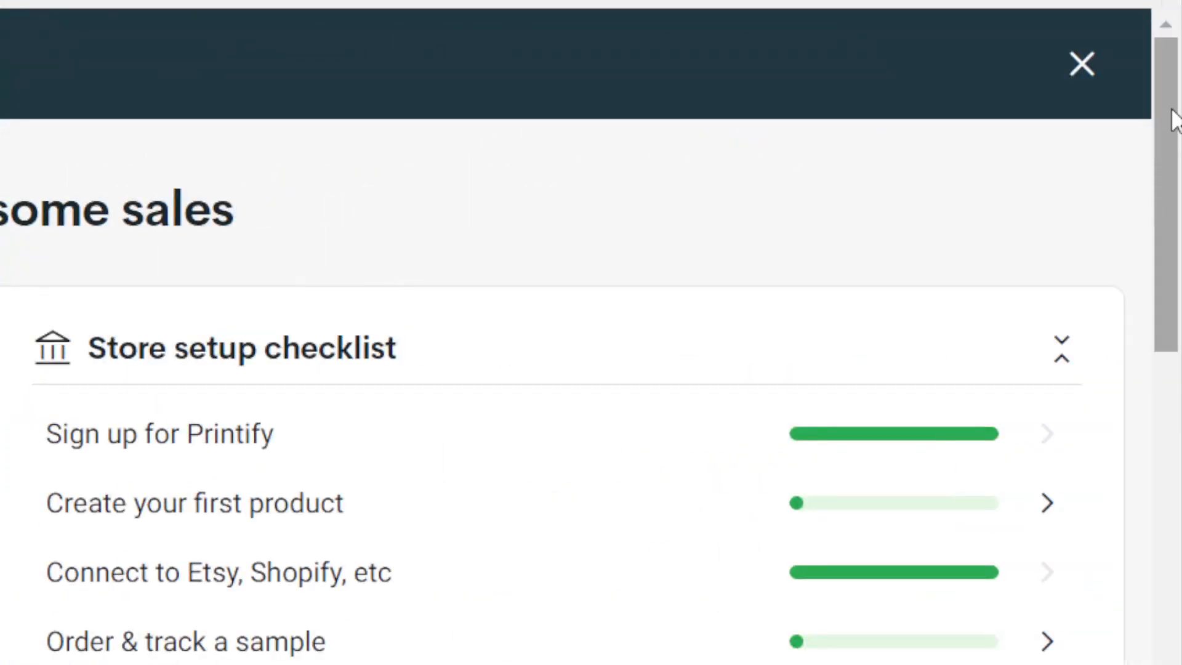
Step: Open the T-shirts category under Men's Clothing in the Printify catalog
drag(1175, 263, 1176, 282)
drag(1176, 157, 1154, 111)
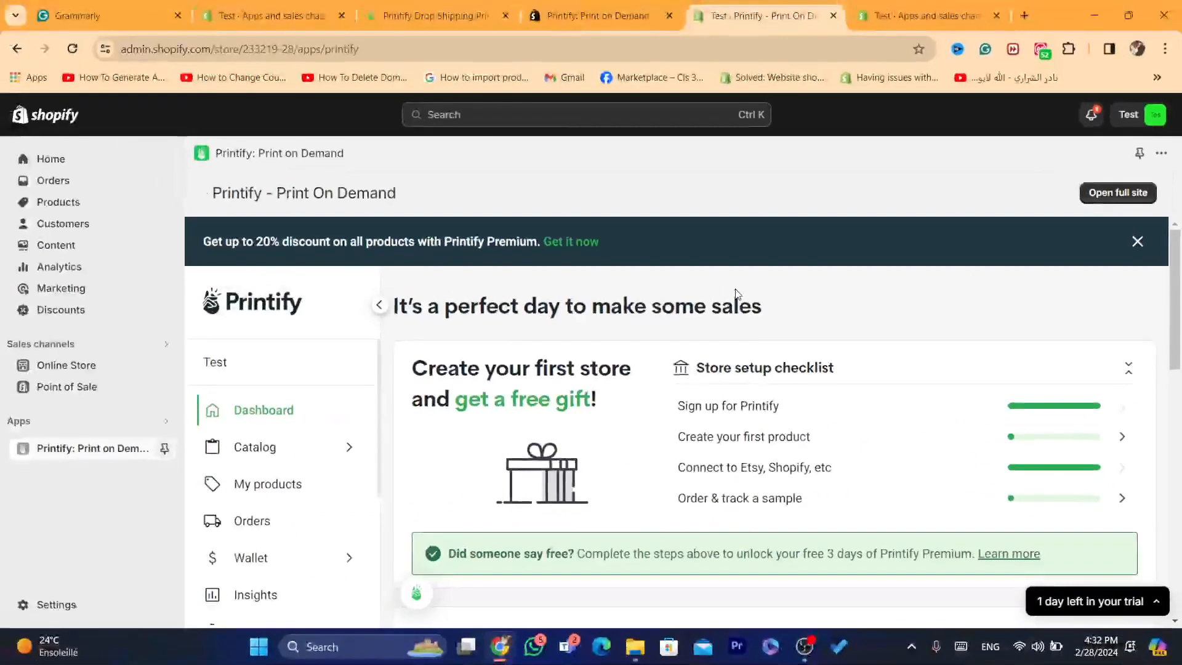
drag(1175, 191, 1180, 242)
drag(1181, 320, 1179, 366)
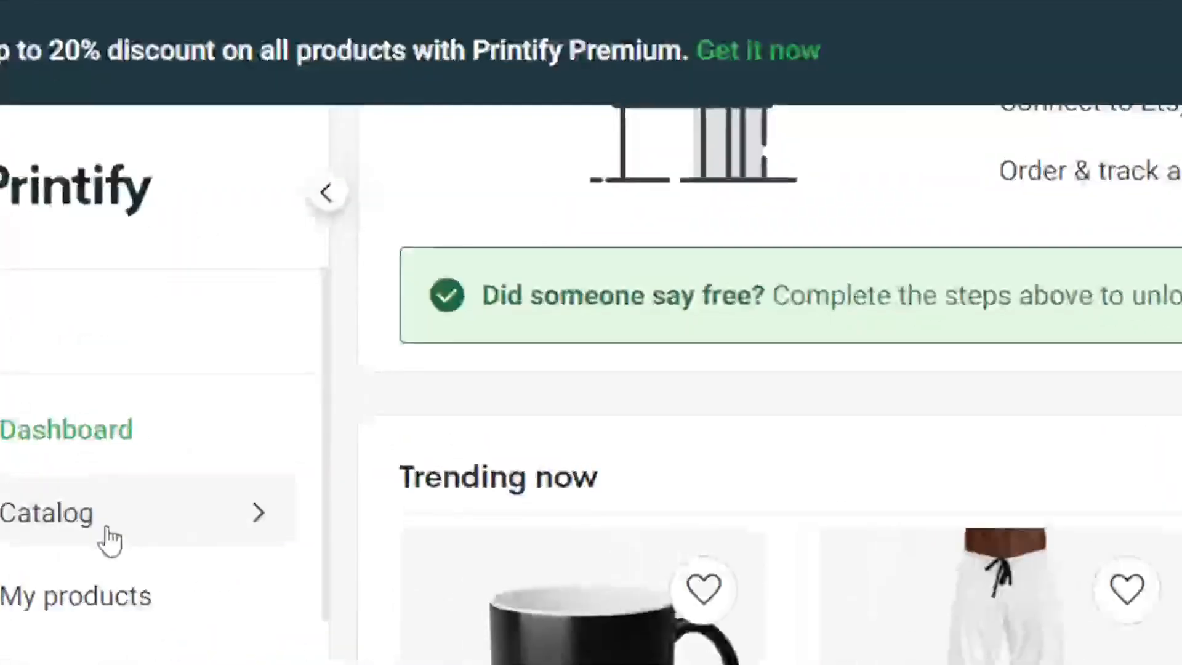
click(48, 538)
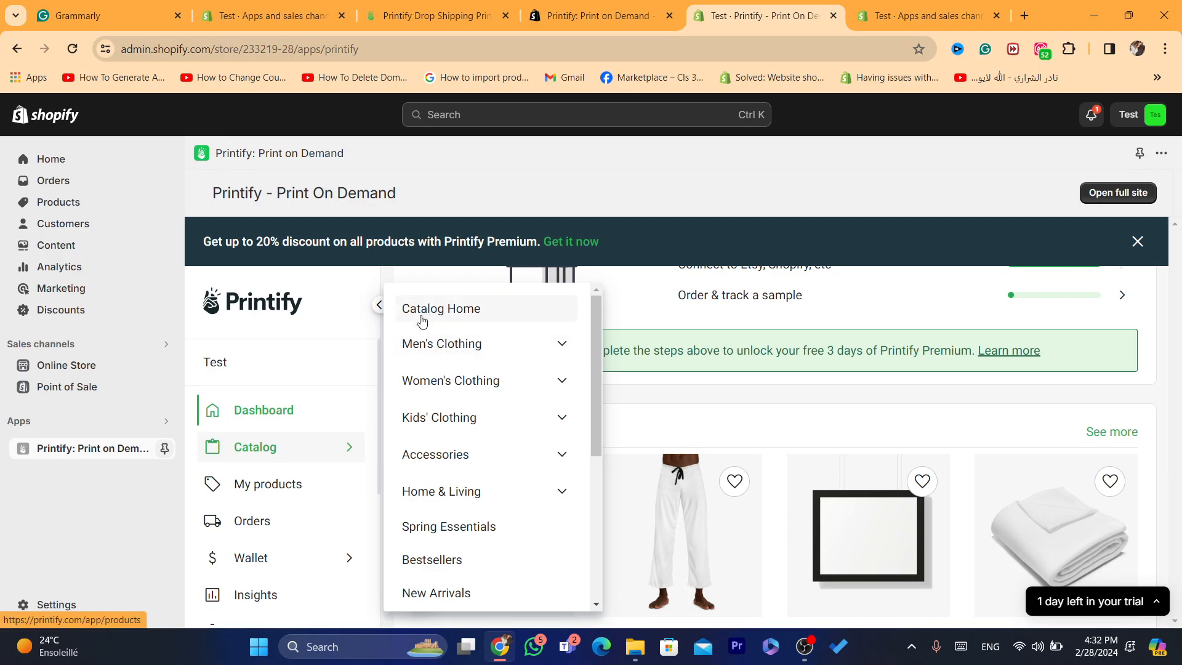
click(440, 348)
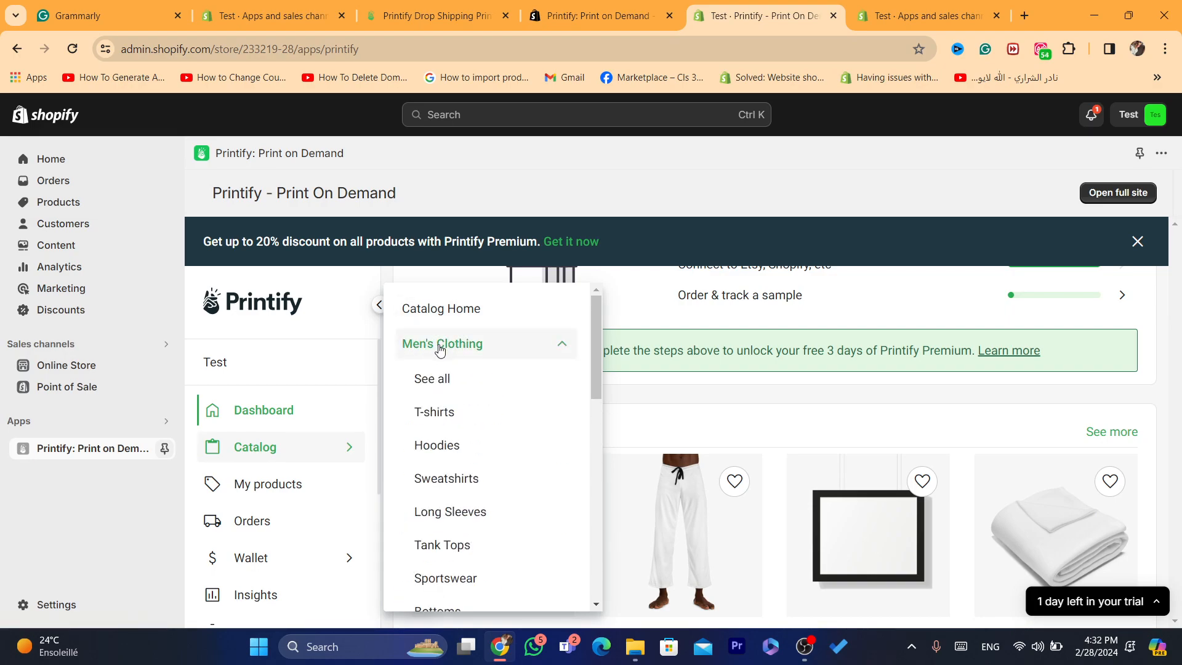
click(440, 417)
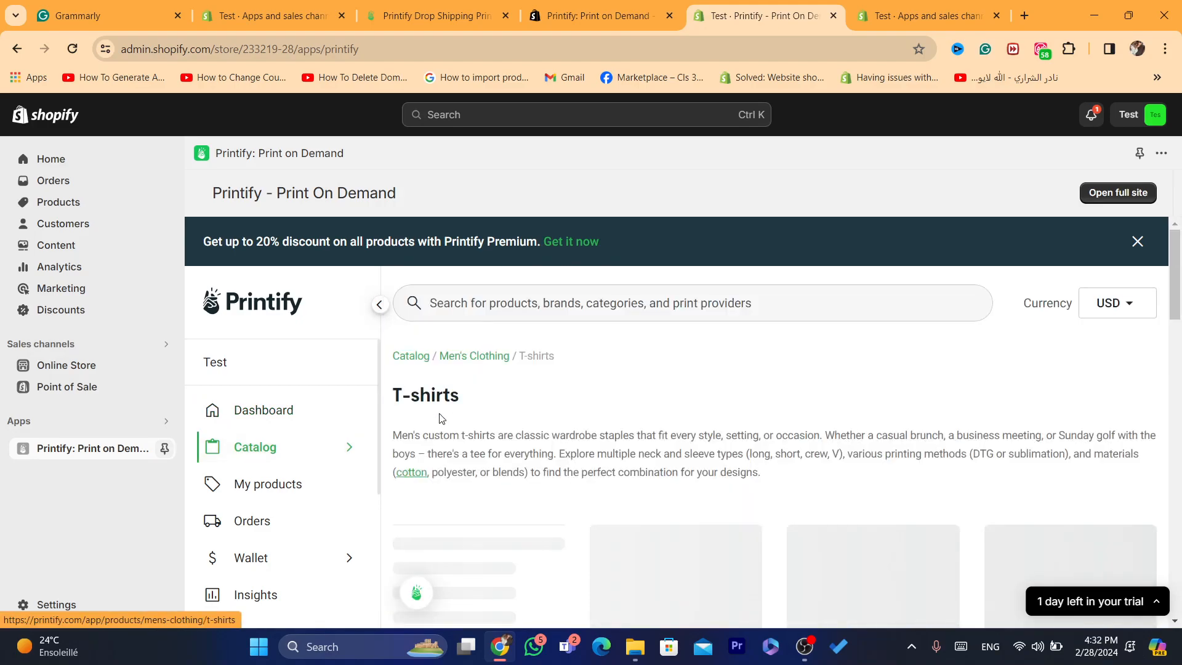
Step: Start designing the Bella+Canvas Unisex Jersey Short Sleeve Tee and skip the Product Creator's introductory tour
drag(1176, 256, 1178, 282)
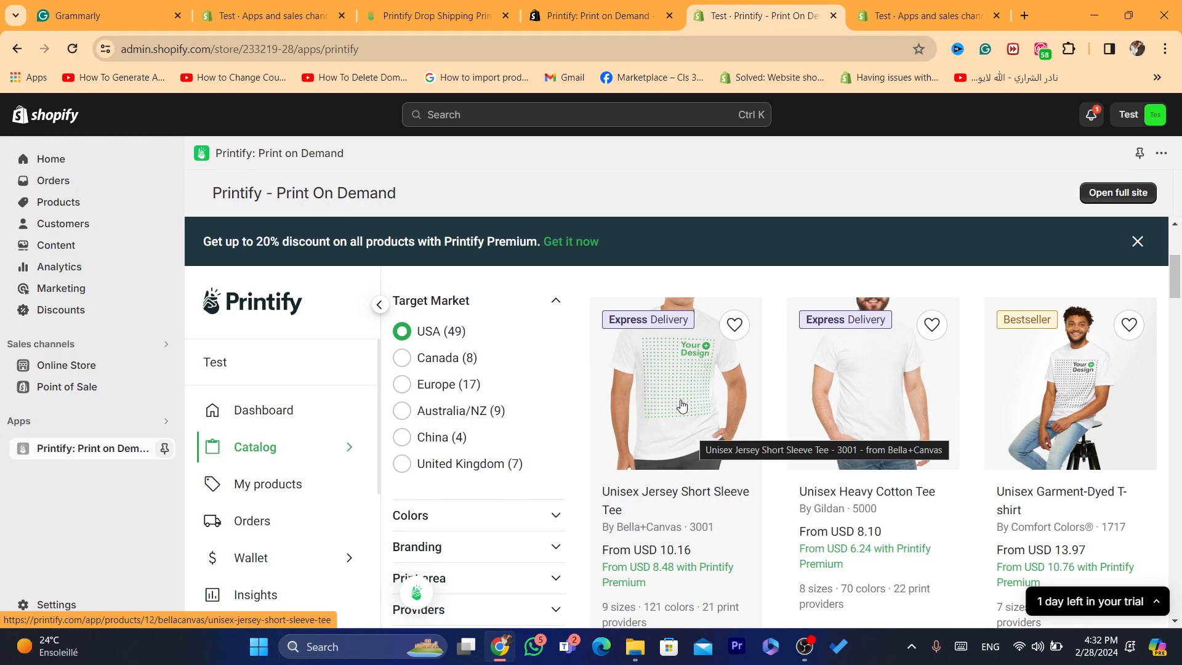
click(665, 420)
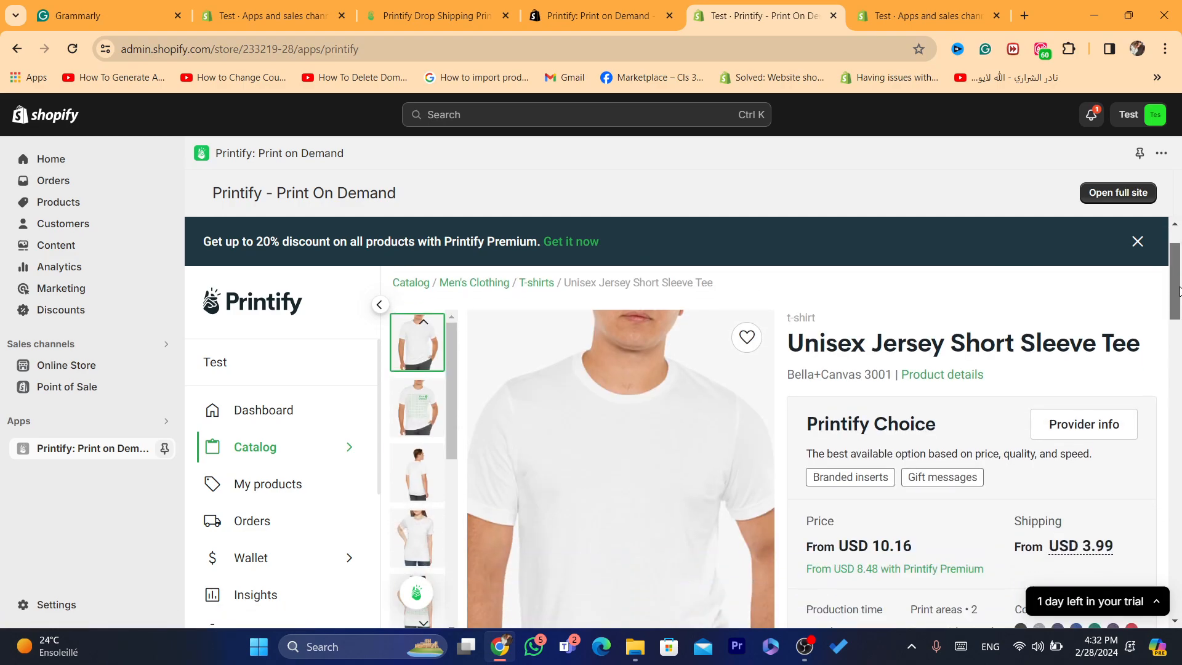
scroll(1179, 326, down, 5)
drag(1180, 334, 1176, 361)
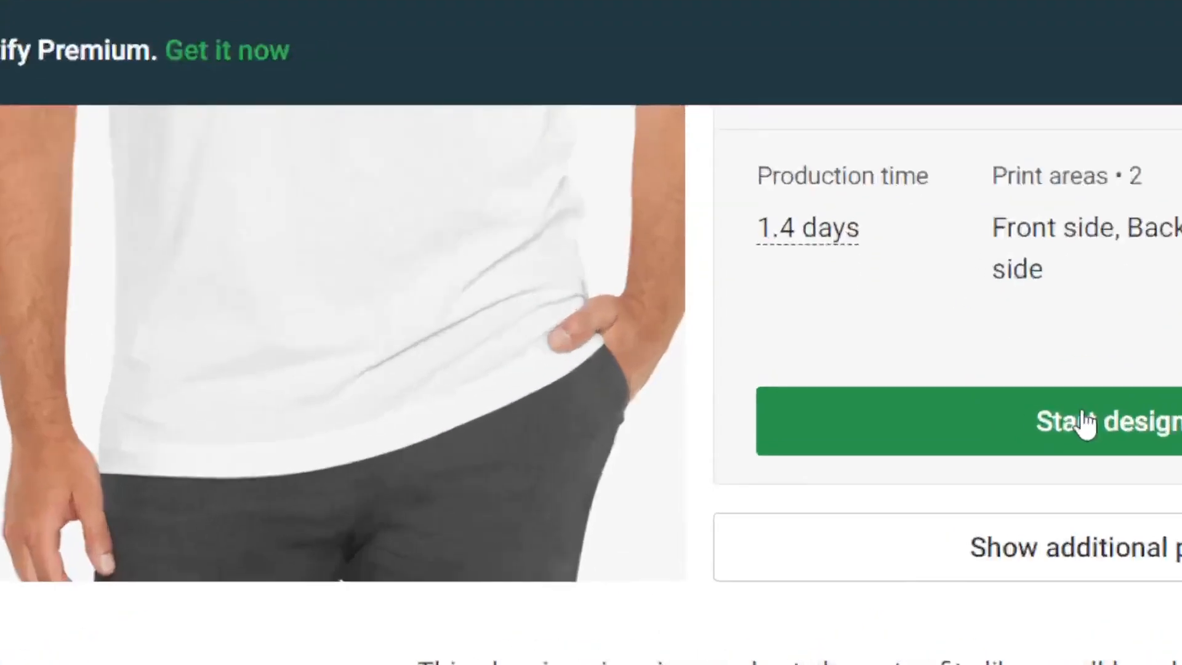
click(951, 405)
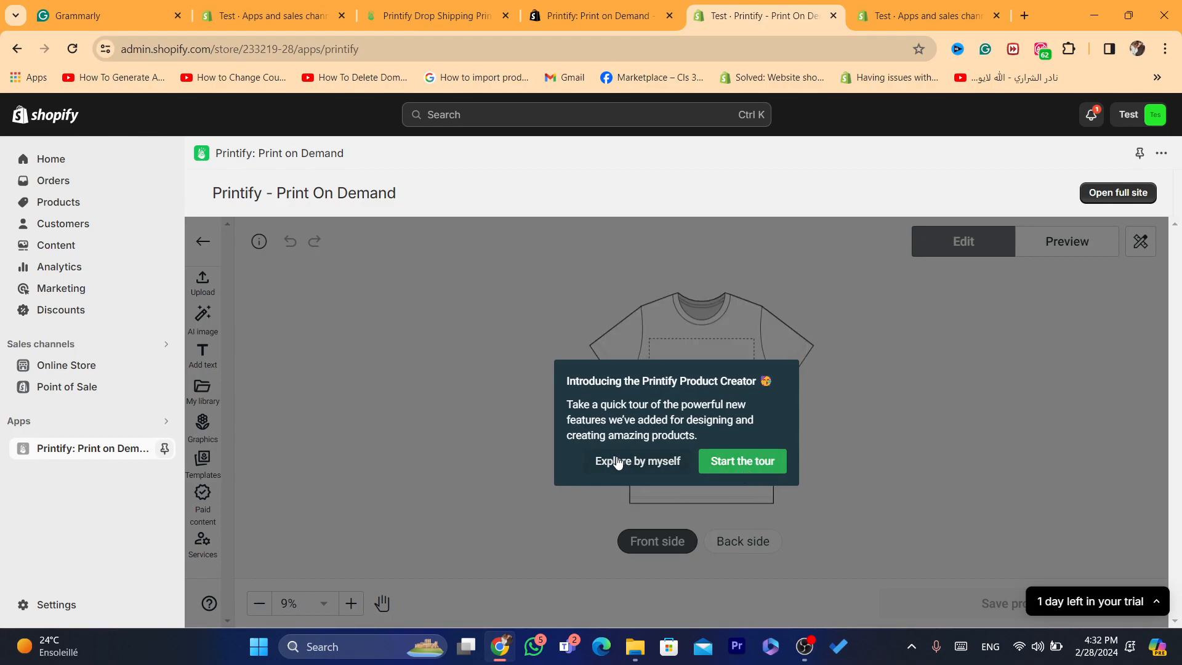
click(617, 462)
click(391, 537)
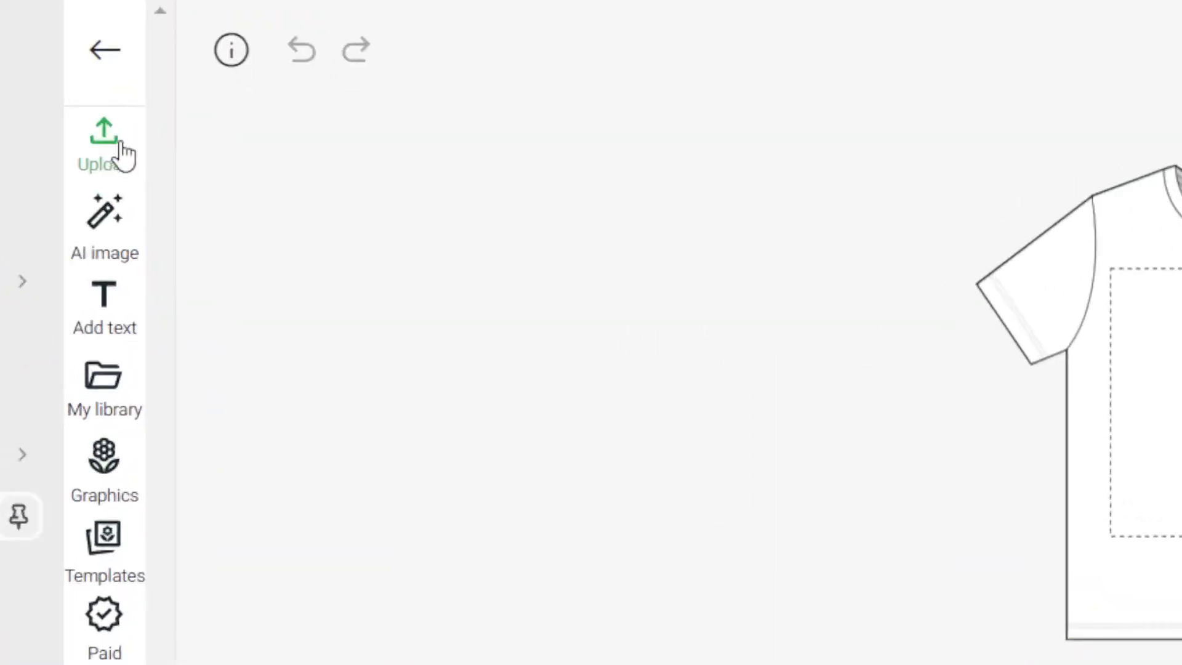
Step: Check the upload sources, the AI image generator's prompt options and its example images, and close the generator
click(202, 283)
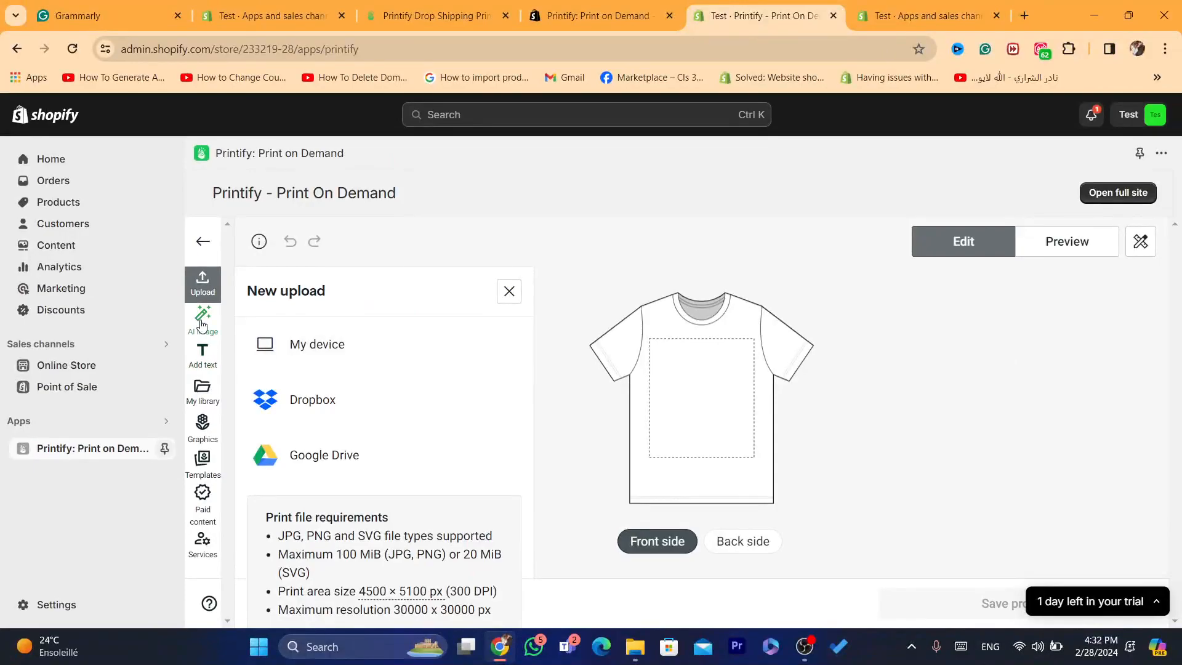
click(158, 260)
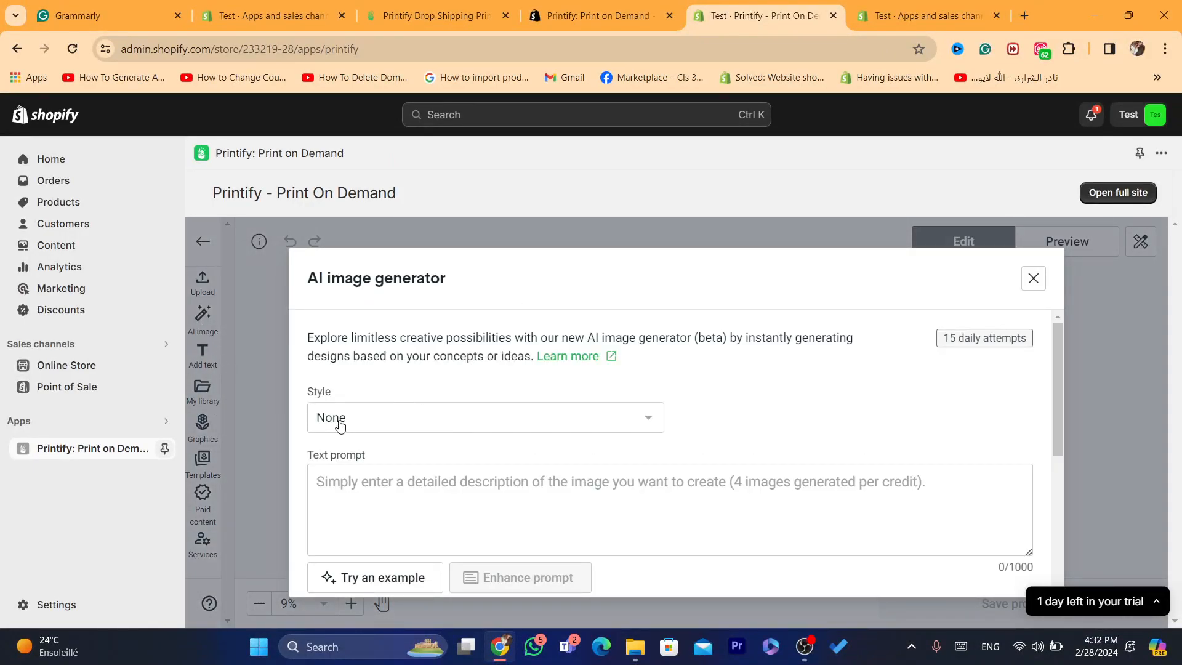
click(372, 482)
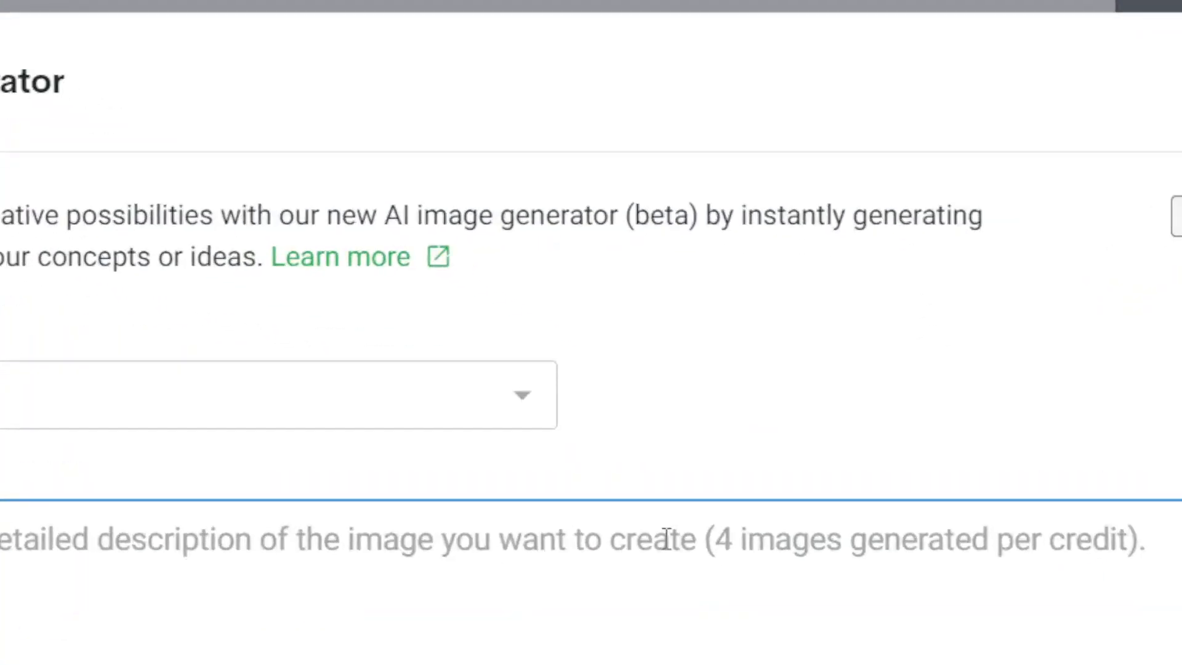
drag(1081, 403, 1061, 554)
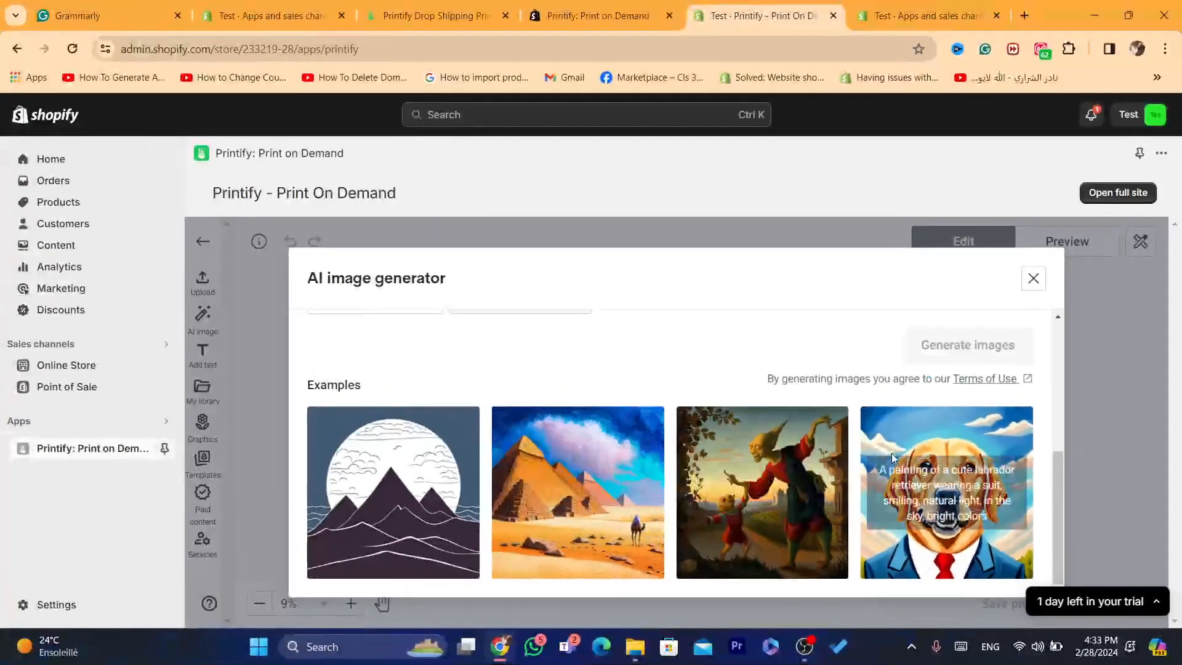
click(1032, 280)
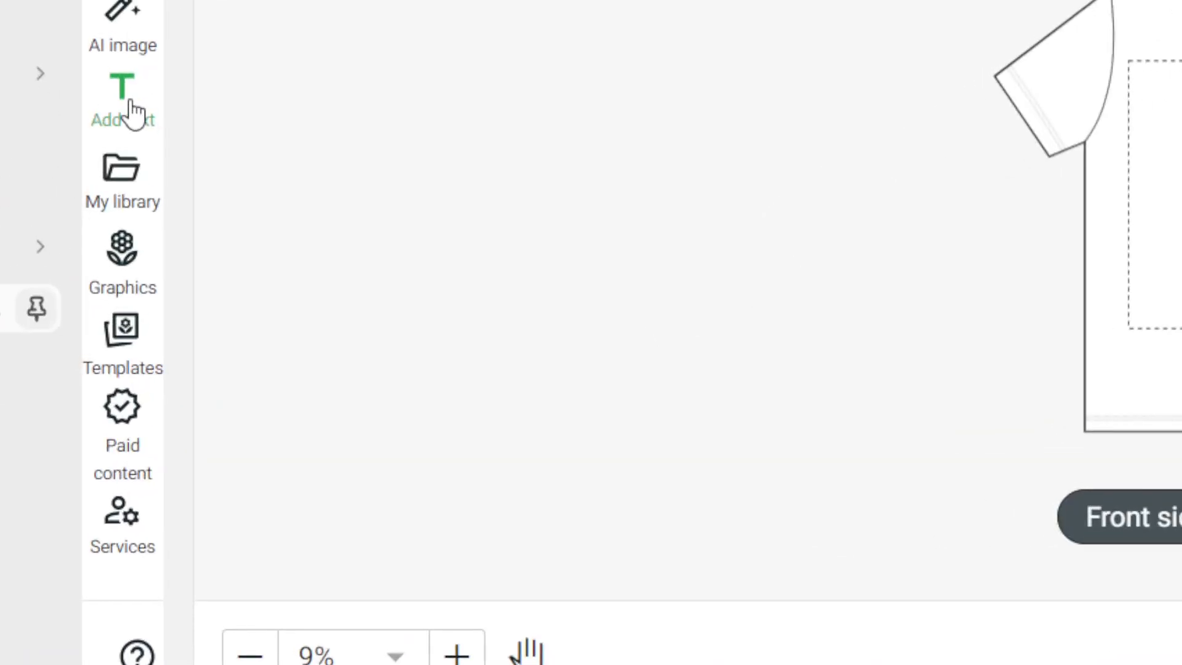
Step: Look through the text fonts, graphics and saved templates offered for the T-shirt design
click(205, 368)
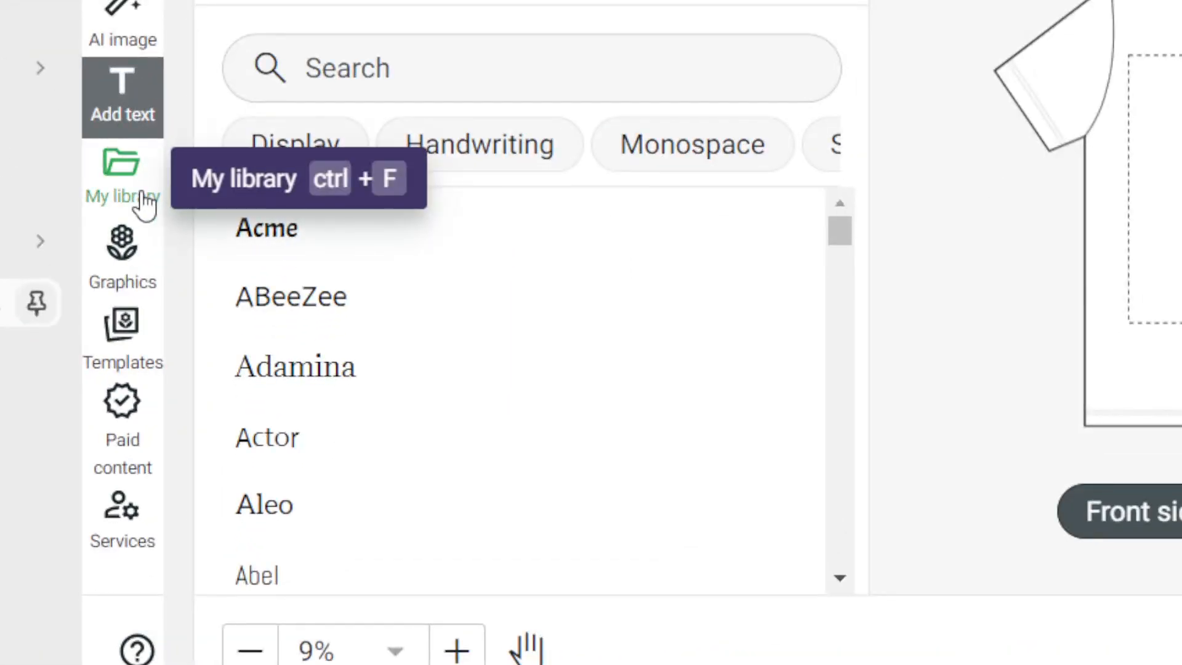
click(126, 289)
click(129, 345)
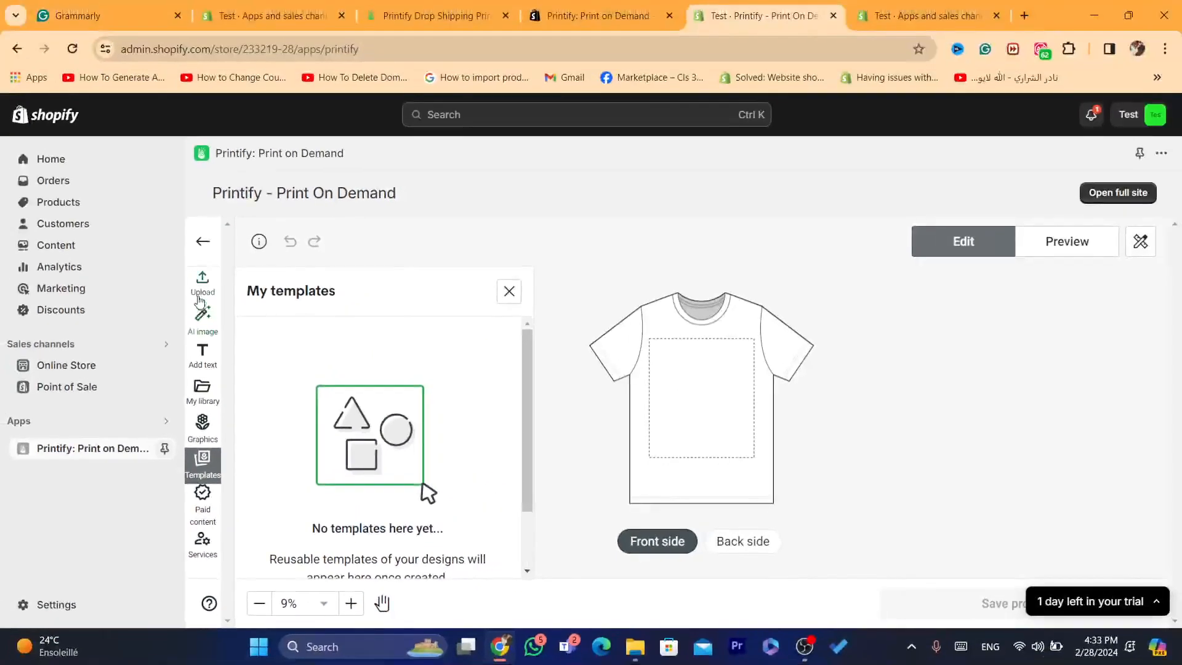
Step: Upload pngwing.com (35).png from this device onto the front side of the T-shirt
click(202, 280)
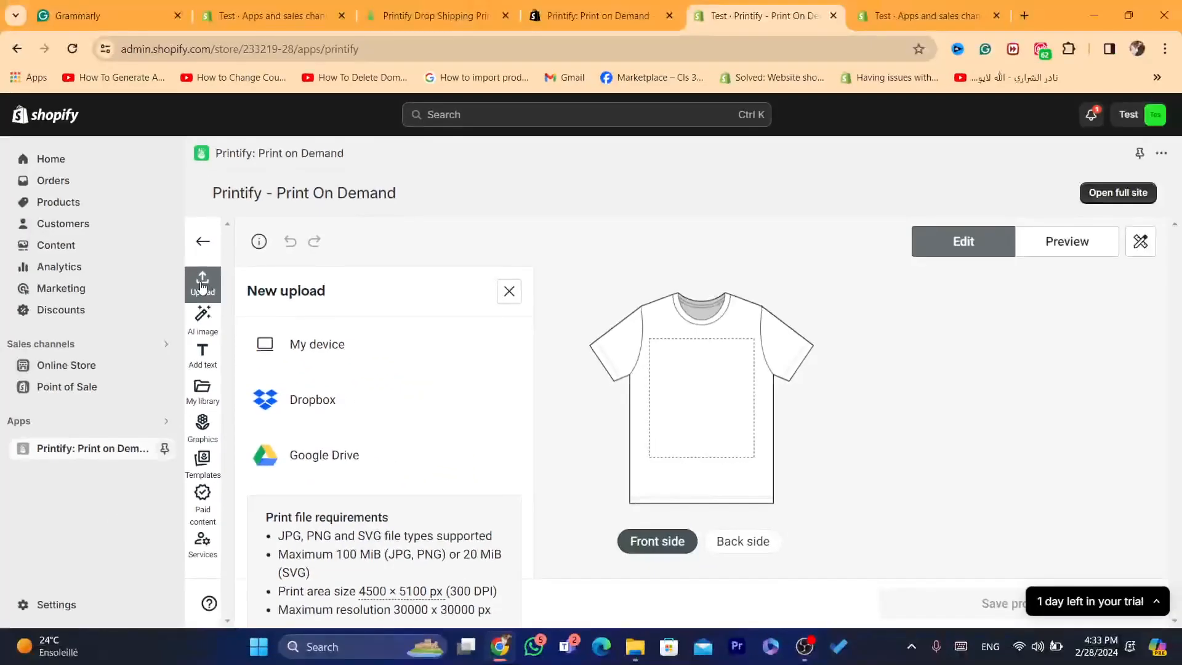
click(202, 285)
click(202, 285)
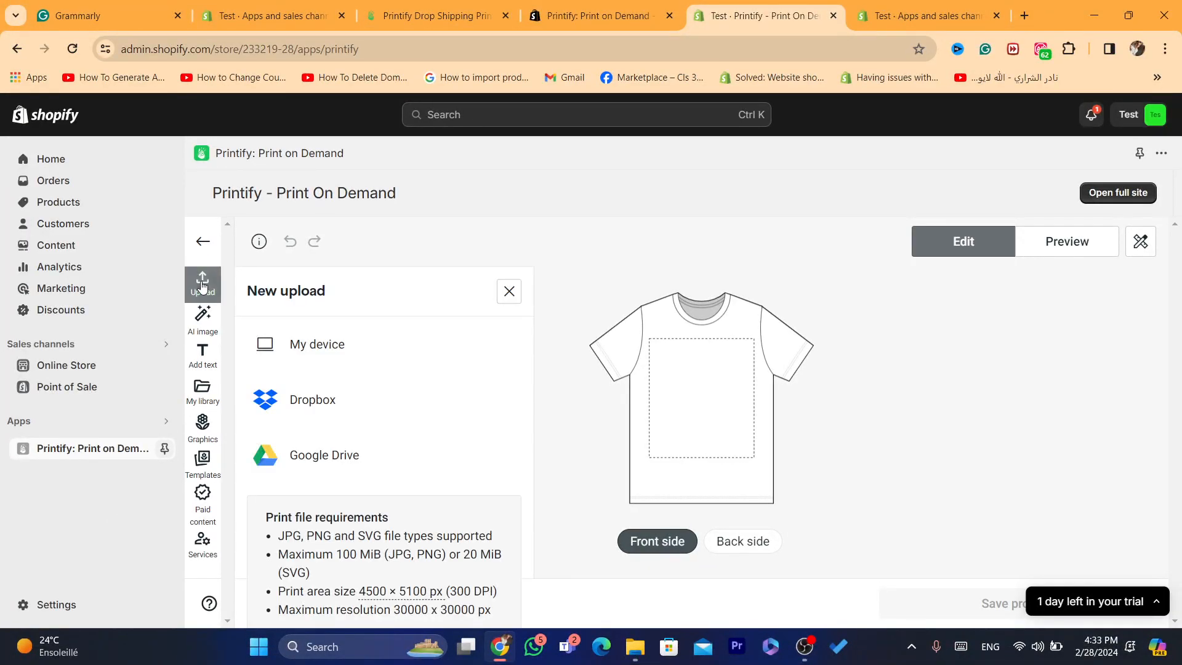
click(311, 342)
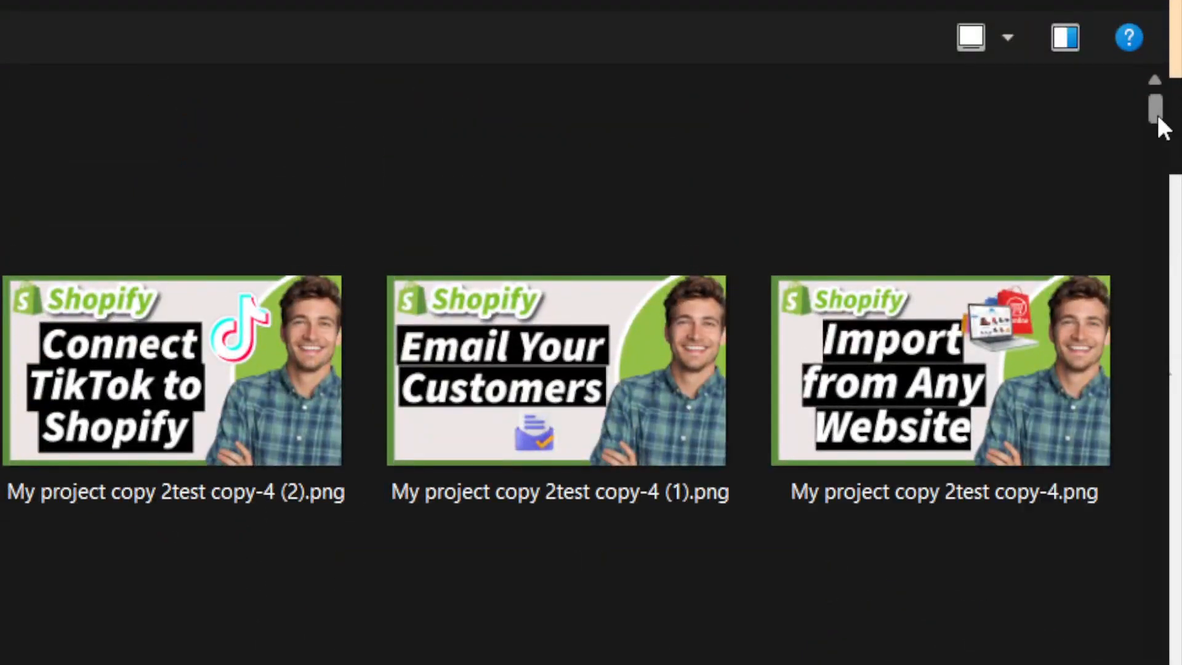
drag(1156, 112, 1165, 147)
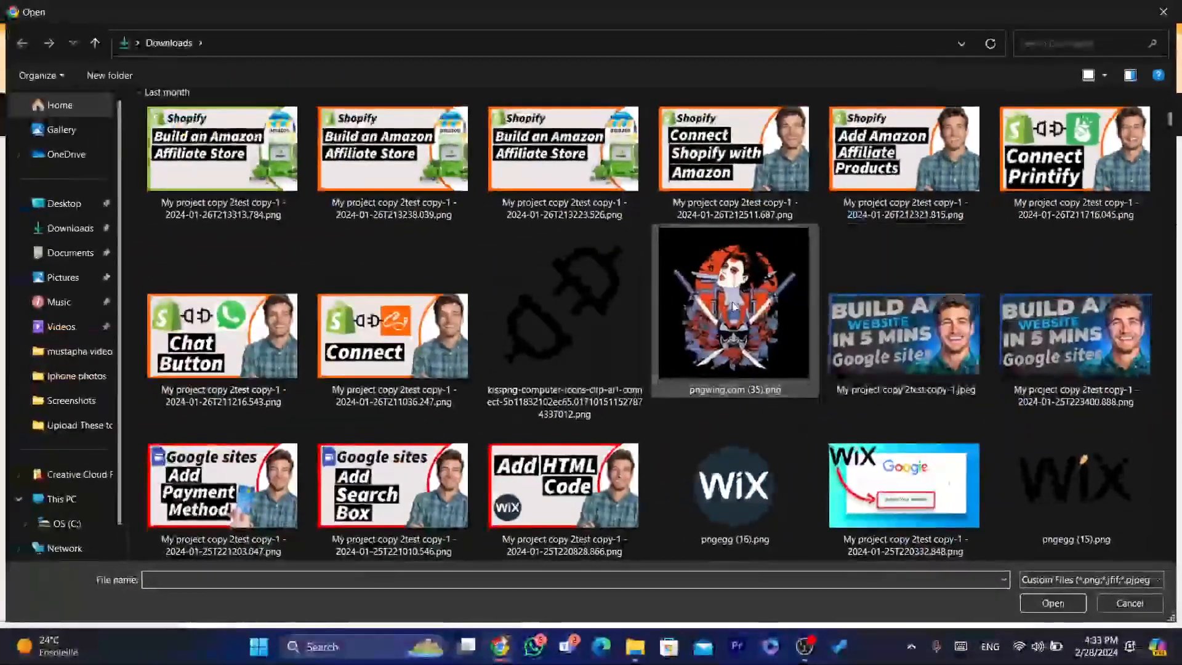
double_click(158, 554)
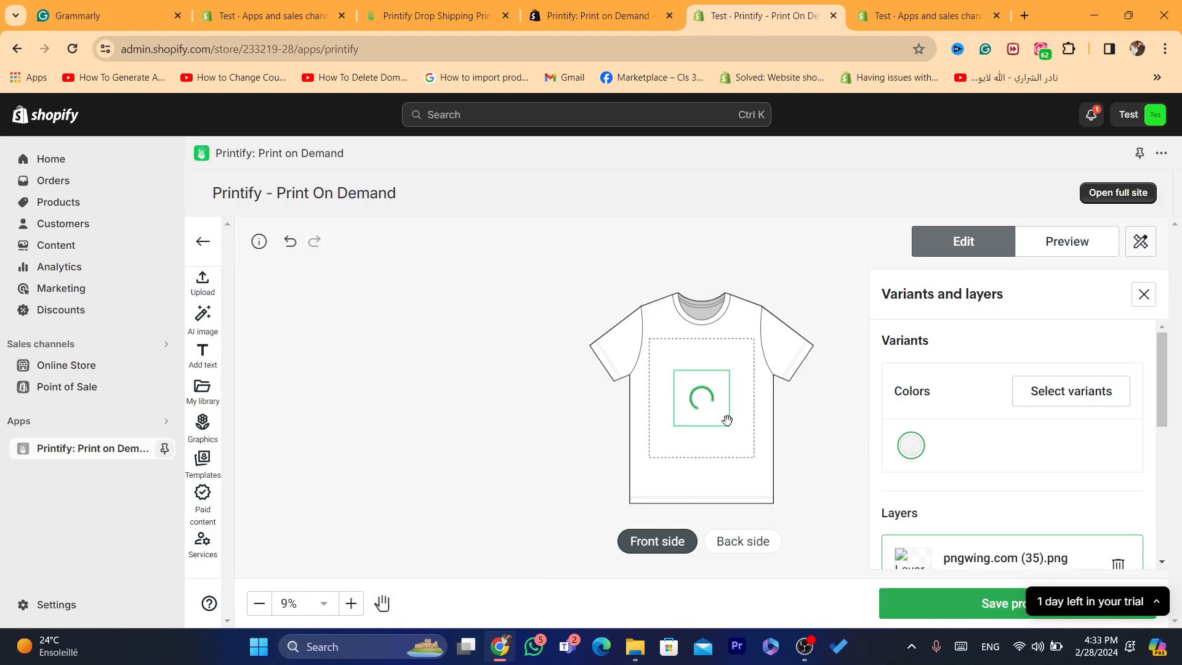
Step: Enlarge the uploaded artwork to cover the front print area, and check the shirt's back side before returning to the front
drag(729, 426, 801, 500)
drag(703, 400, 688, 394)
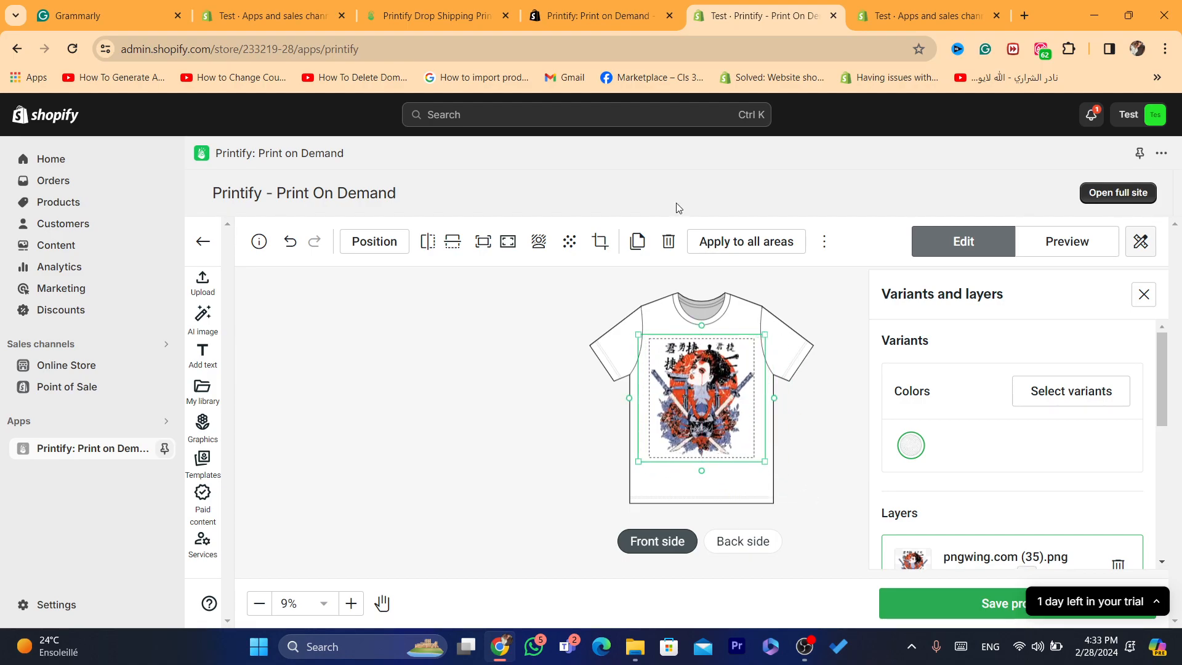
click(737, 541)
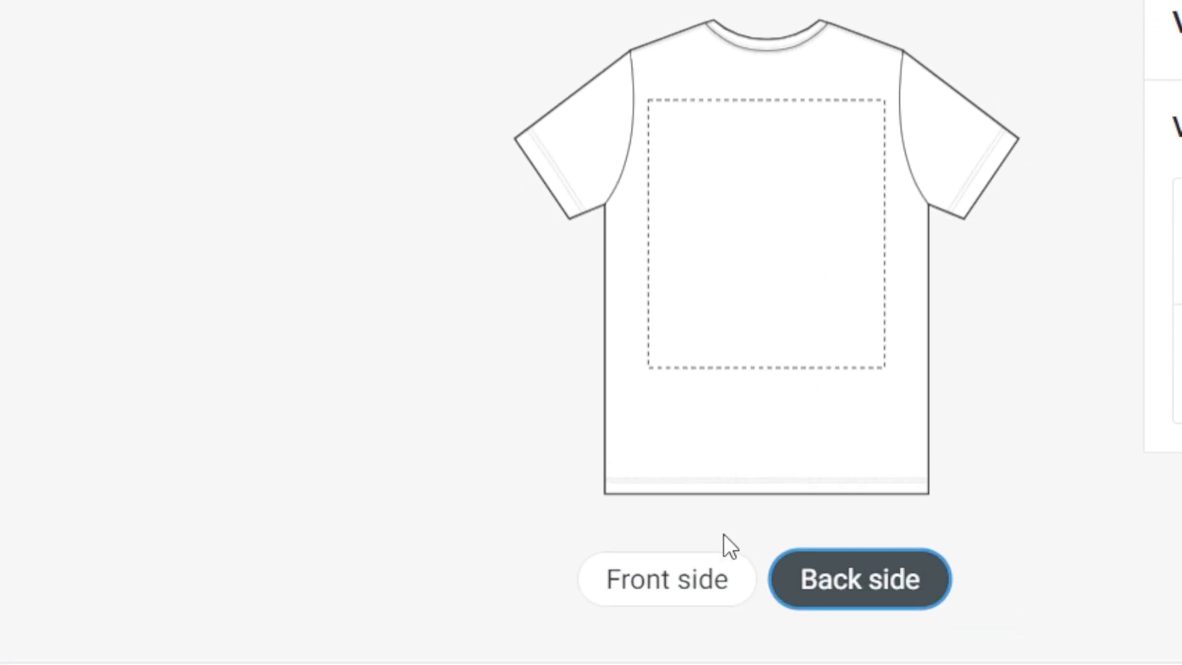
click(671, 577)
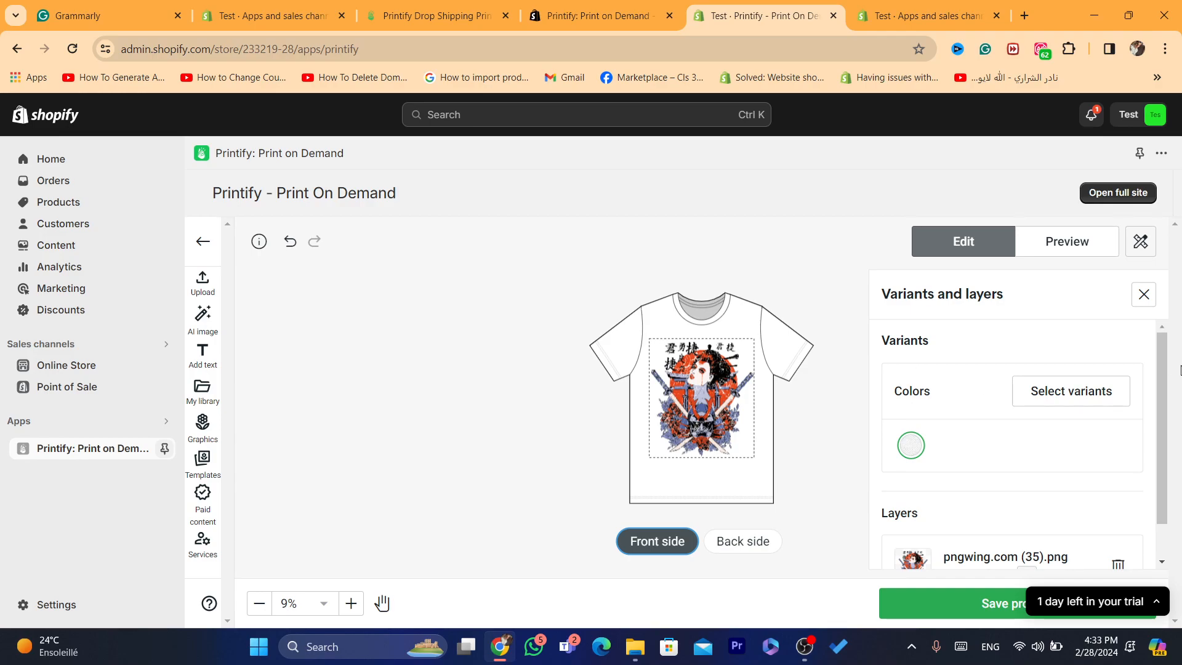
Step: Check the artwork's layer details, collapse the trial notice and save the product design
drag(1163, 368, 1159, 407)
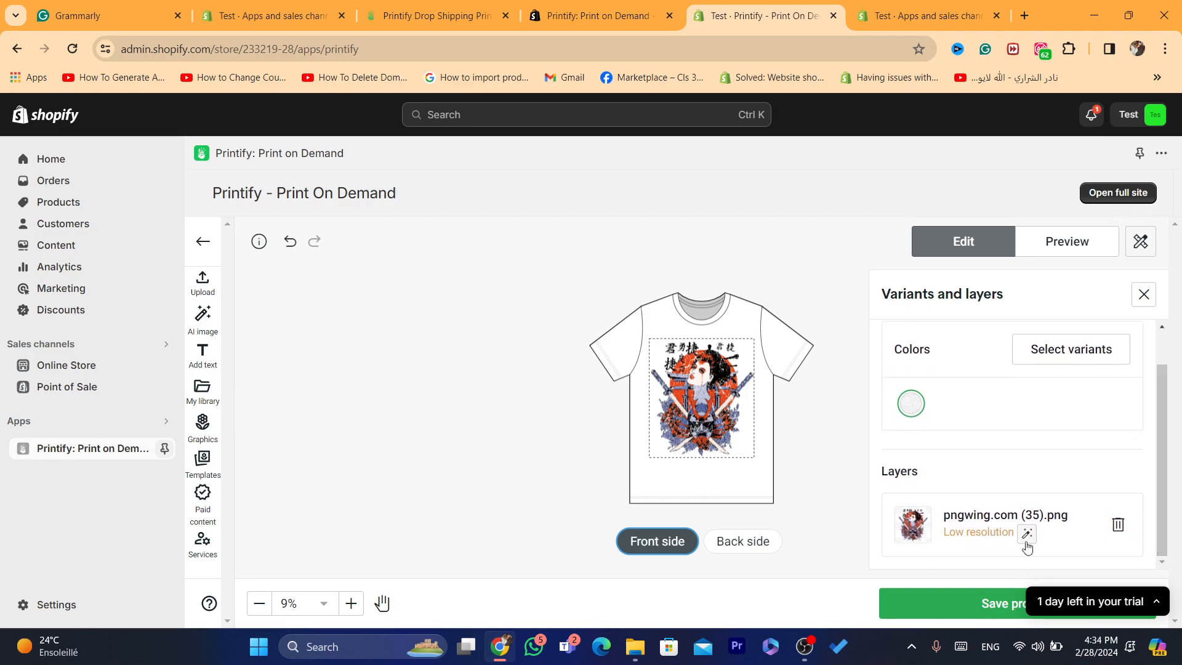
click(1156, 601)
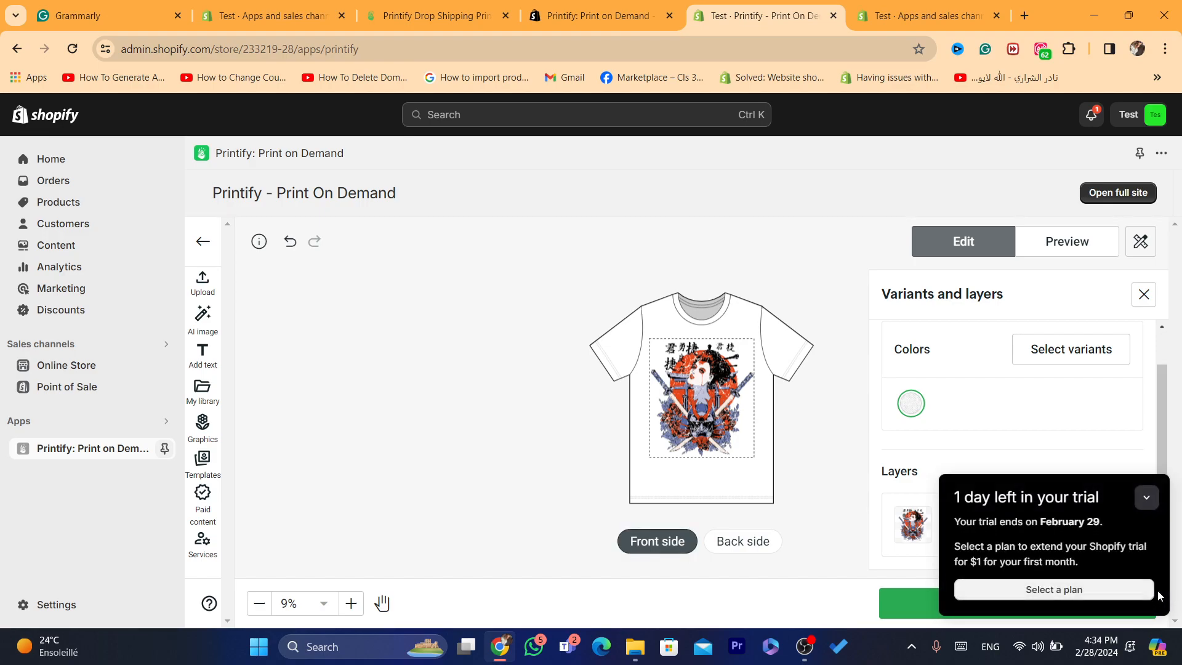
click(1148, 499)
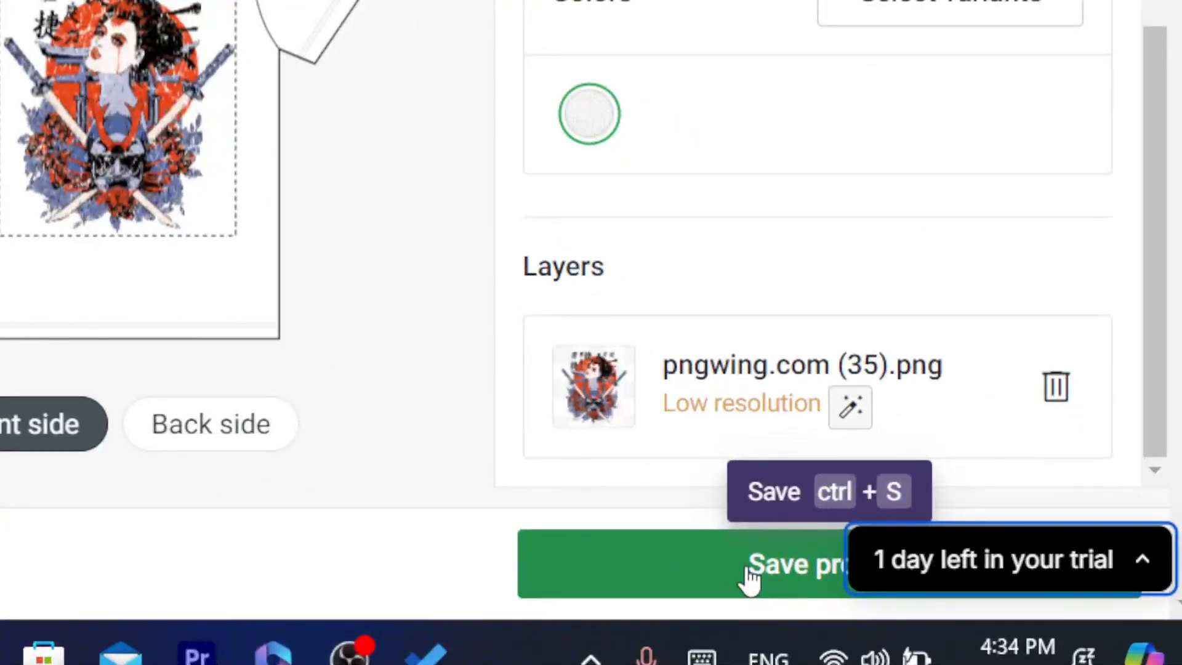
click(749, 578)
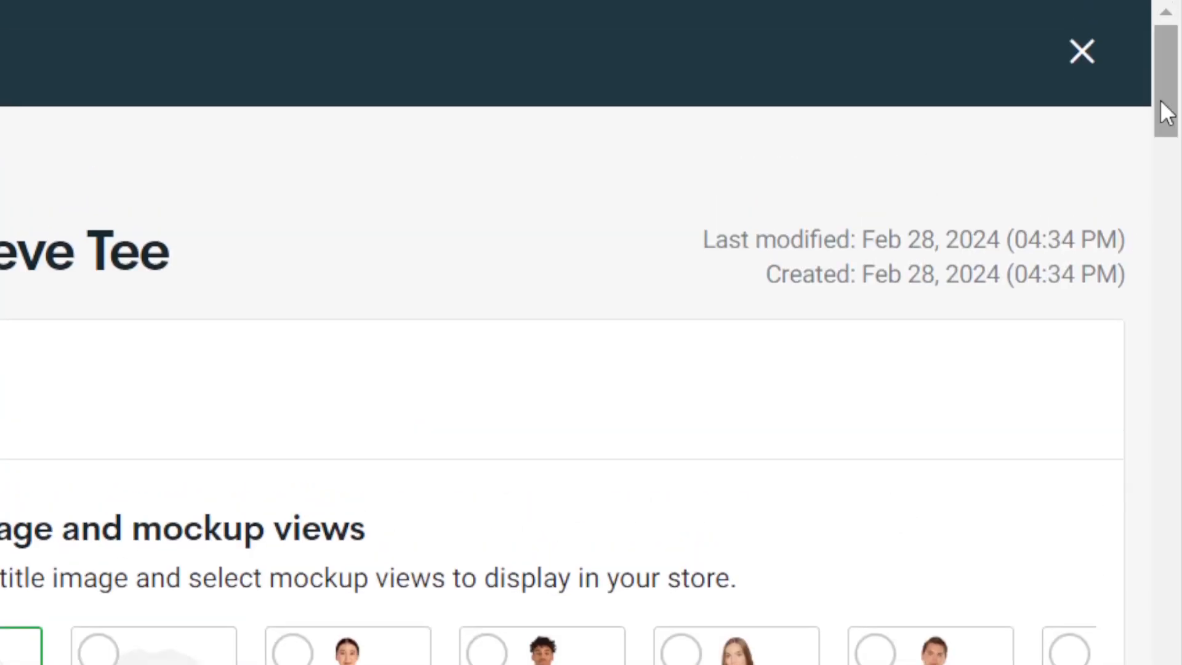
Step: Review the saved product's mockup views, title image color, title and description
drag(1162, 101, 1179, 146)
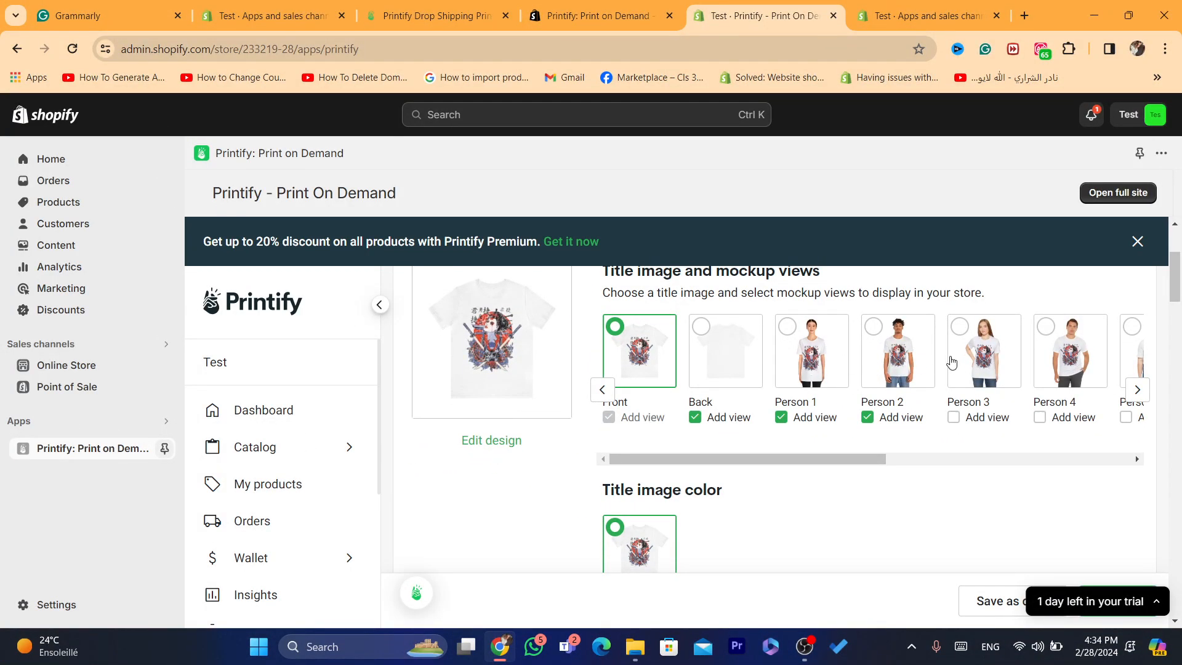
drag(1179, 286, 1179, 304)
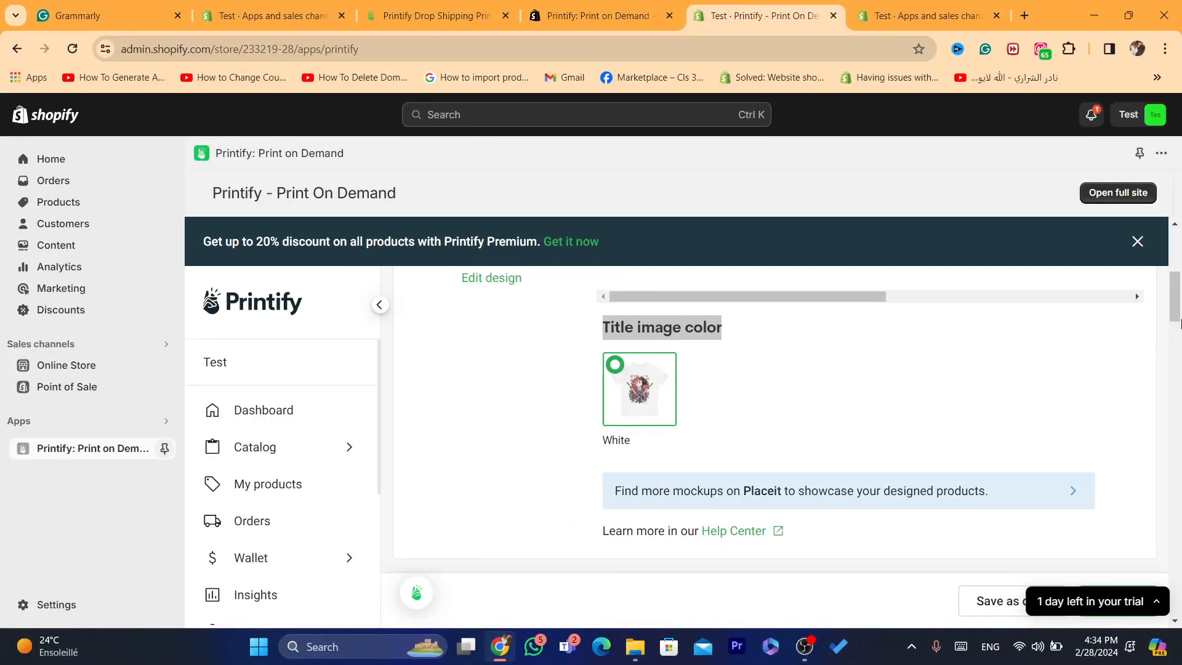
drag(1180, 321, 1181, 344)
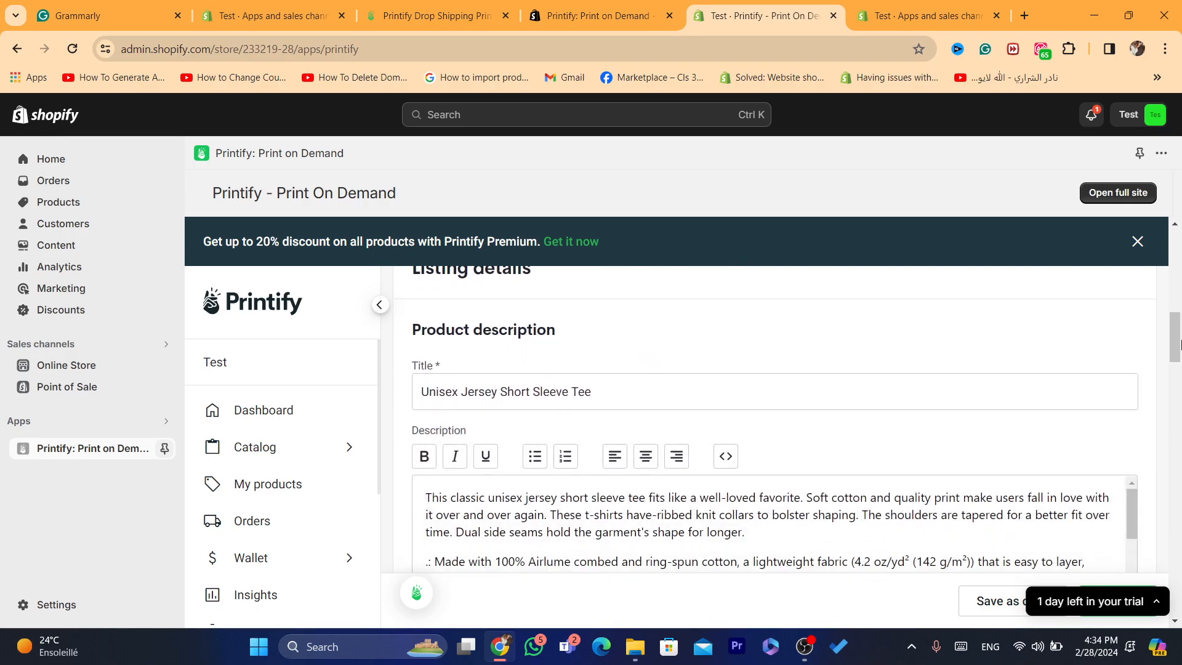
click(1175, 622)
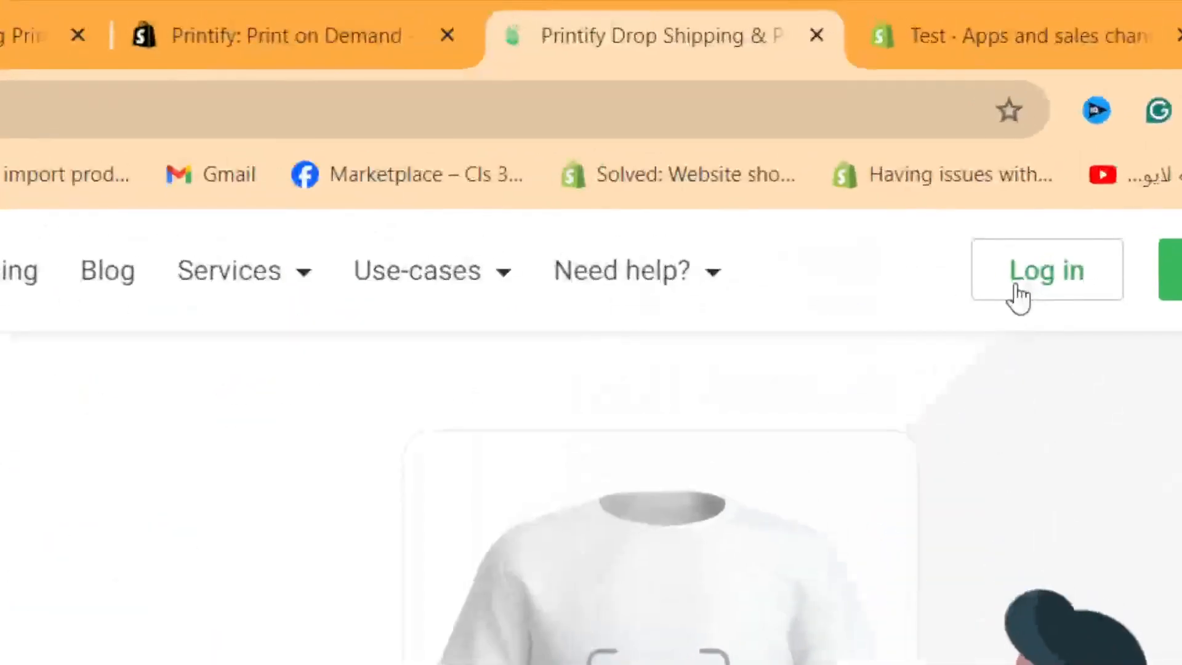
Step: Log in to the Printify website with the existing Google account
click(1016, 292)
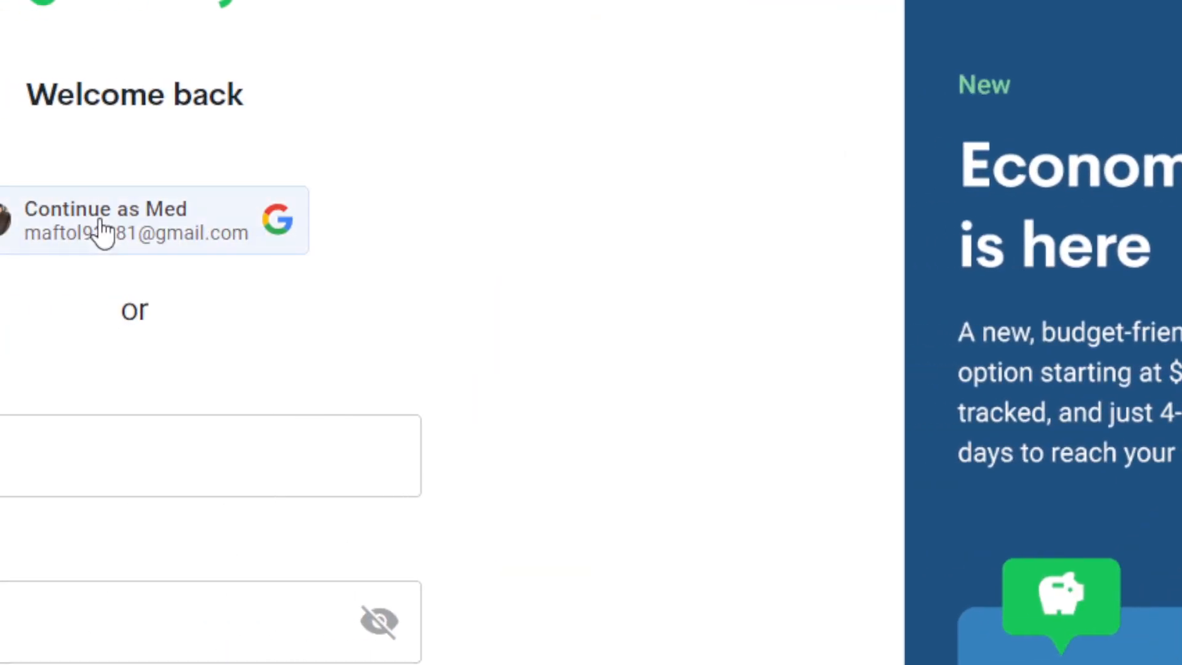
click(98, 229)
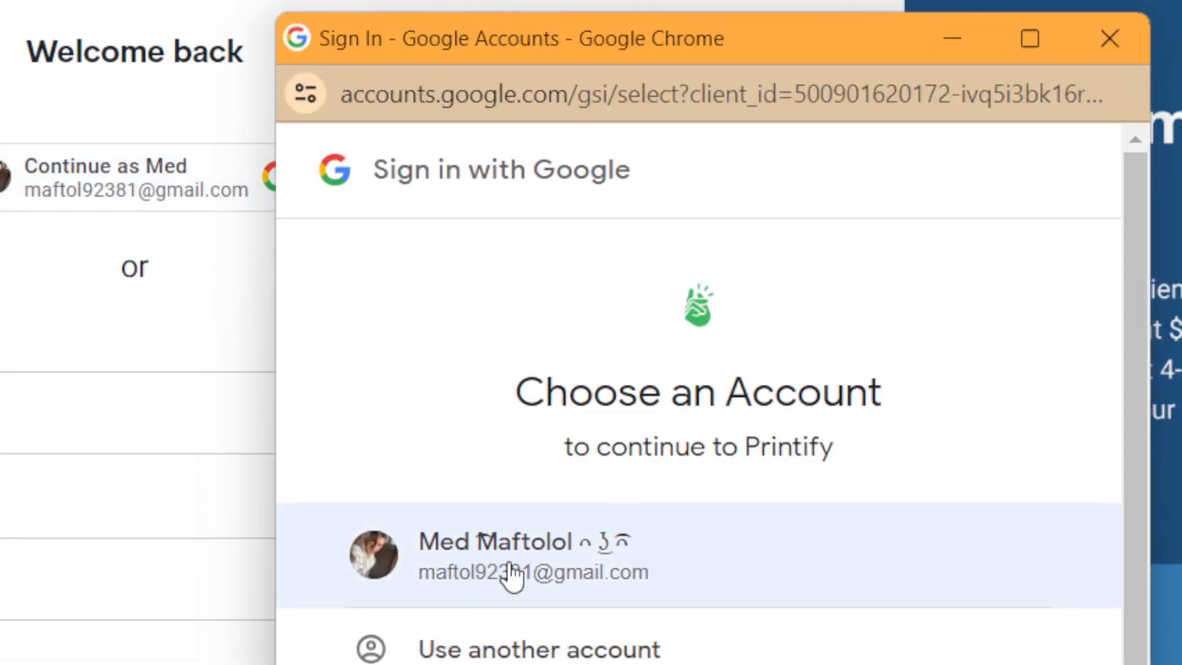
click(507, 560)
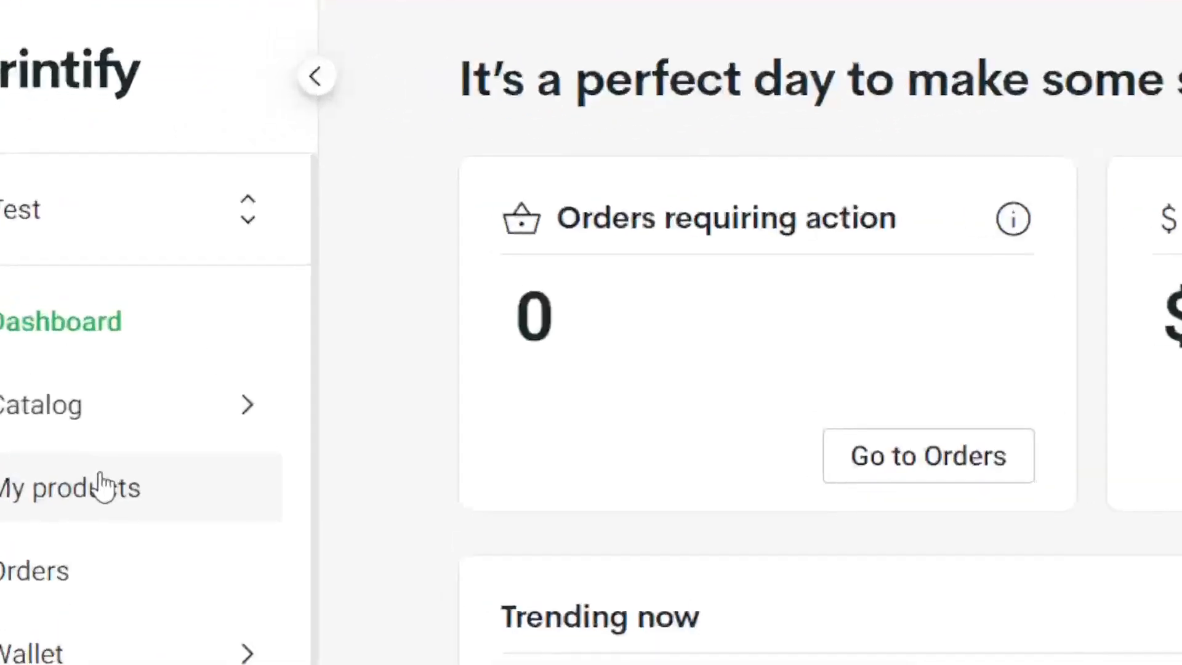
Step: Open the Unisex Jersey Short Sleeve Tee from My Products and look at its title and description
click(101, 486)
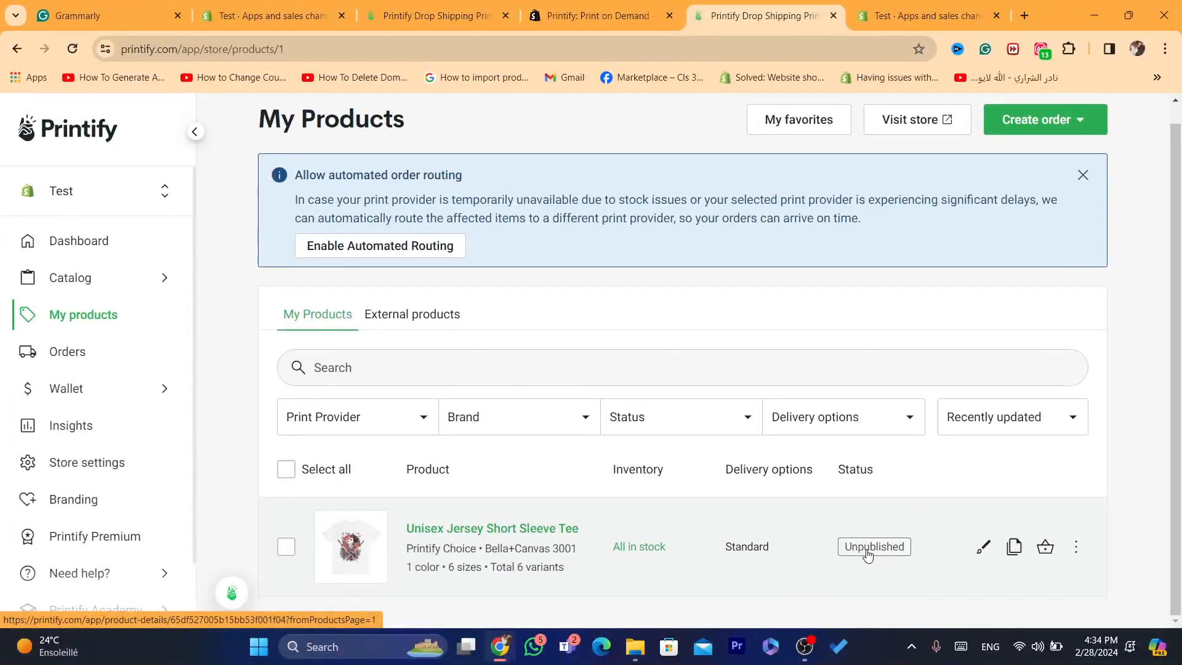
click(506, 535)
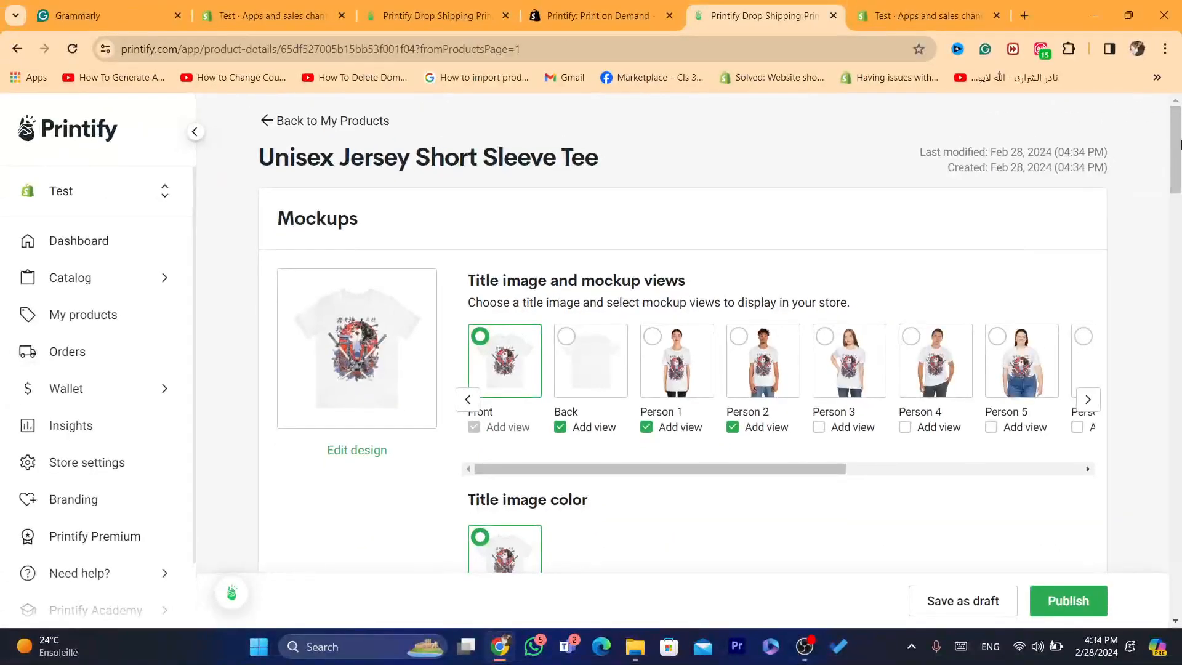
drag(1180, 145, 1180, 256)
click(460, 241)
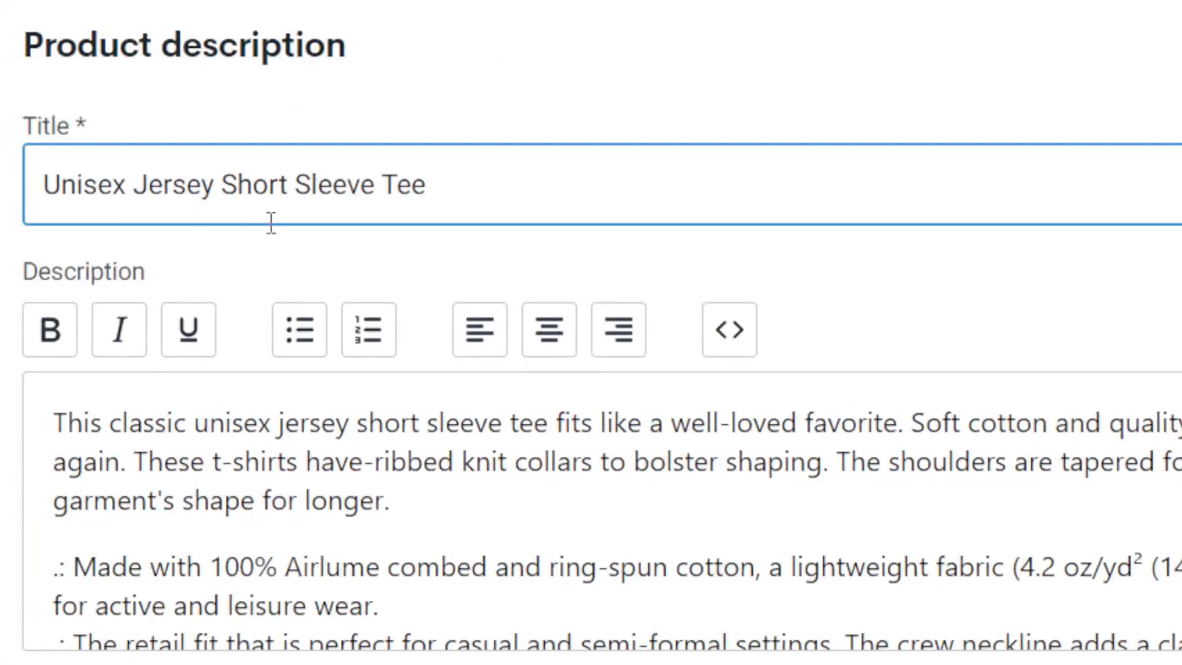
click(1084, 533)
Step: Enable the Economy shipping method for the tee and publish the product to the Shopify store
drag(1180, 242, 1180, 333)
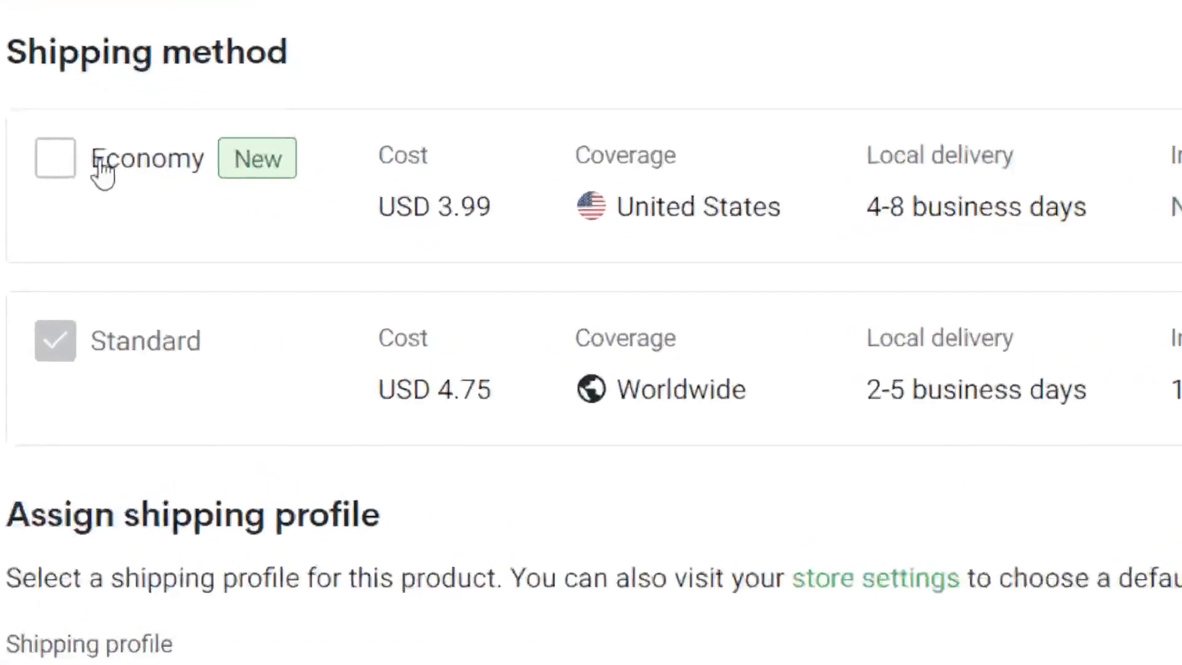
click(318, 227)
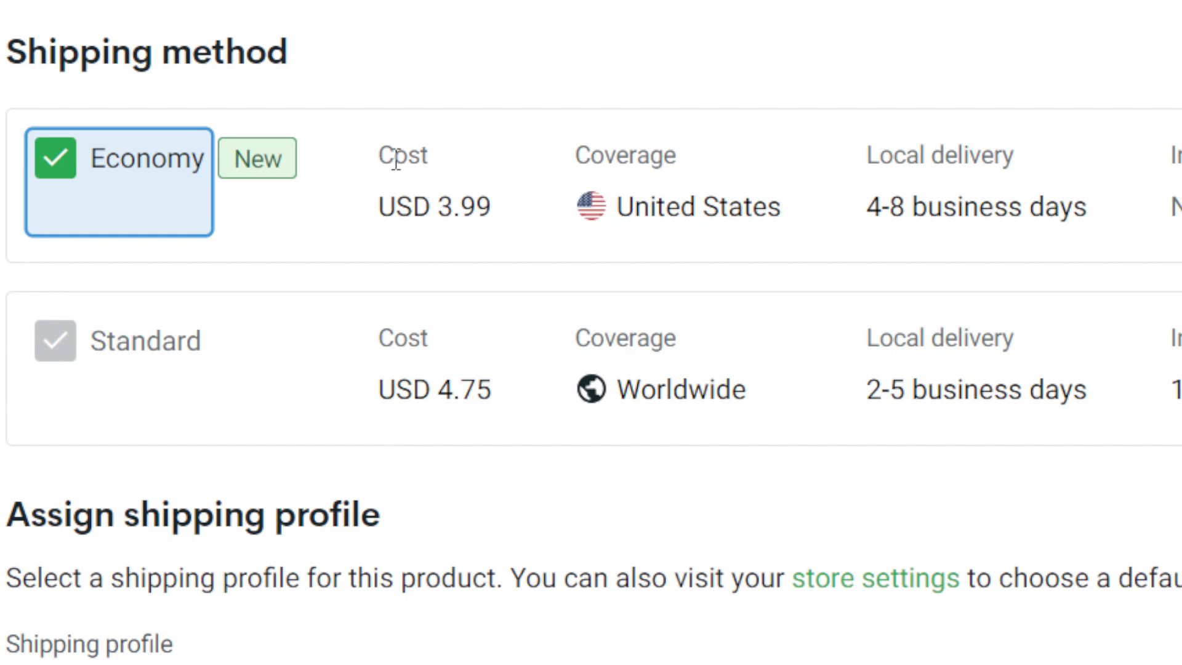
drag(395, 162, 483, 215)
click(522, 234)
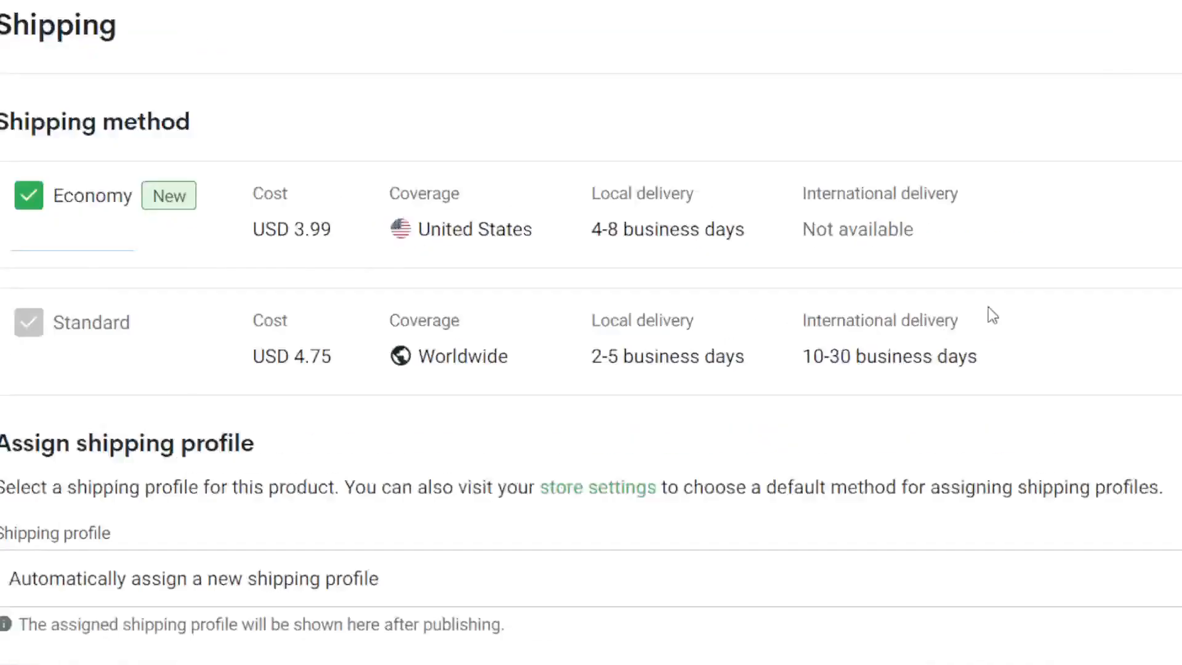
drag(1179, 441, 1181, 587)
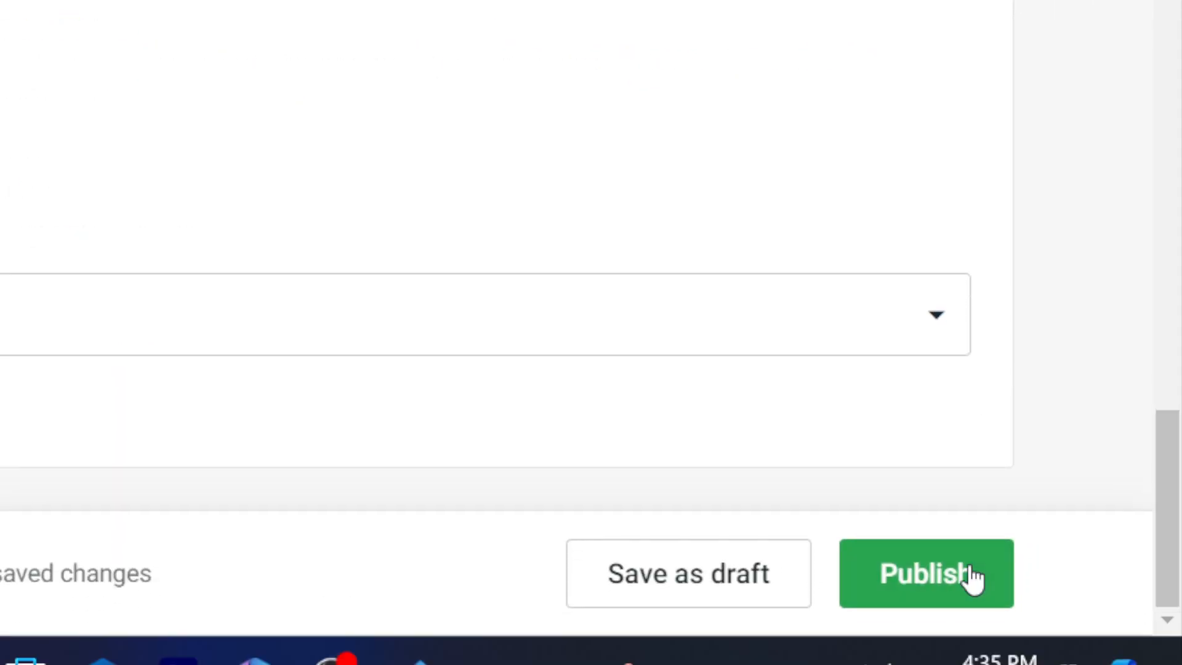
click(971, 575)
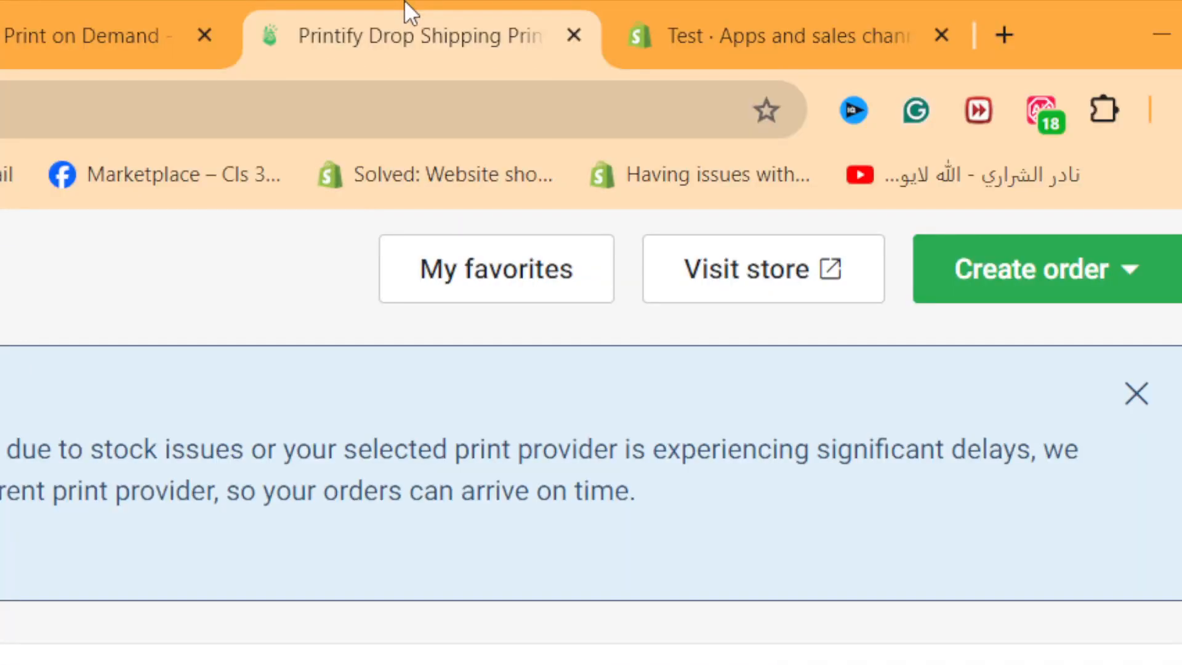
Step: Switch to the Shopify admin and close the apps and sales channels settings
click(707, 16)
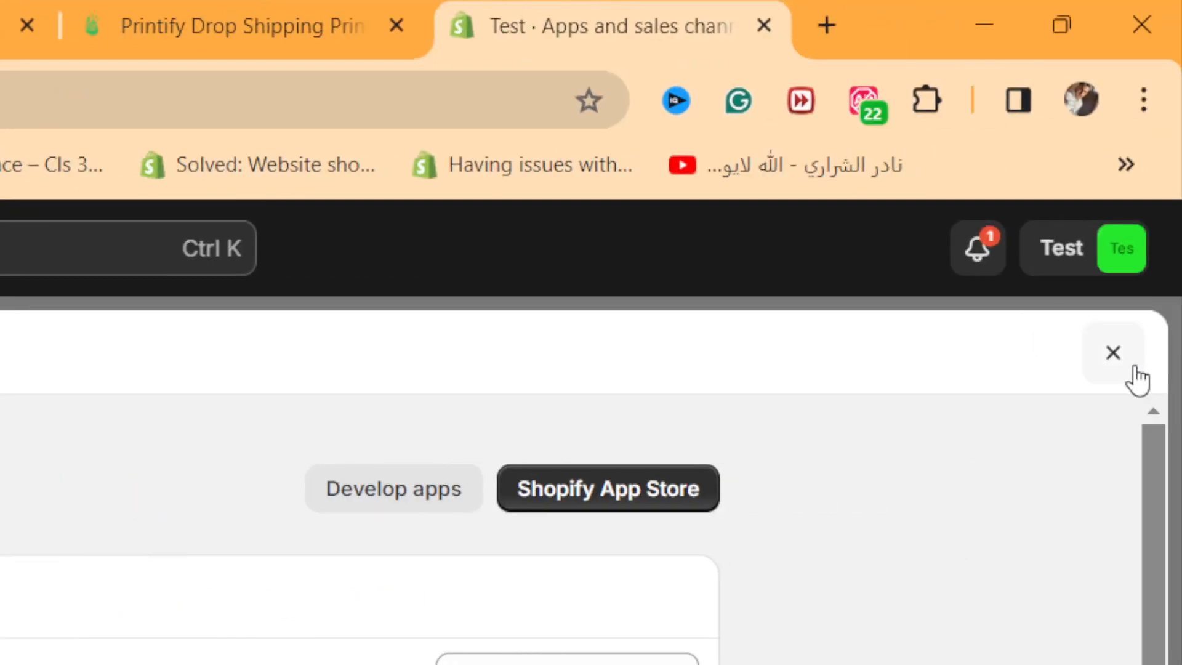
click(1134, 369)
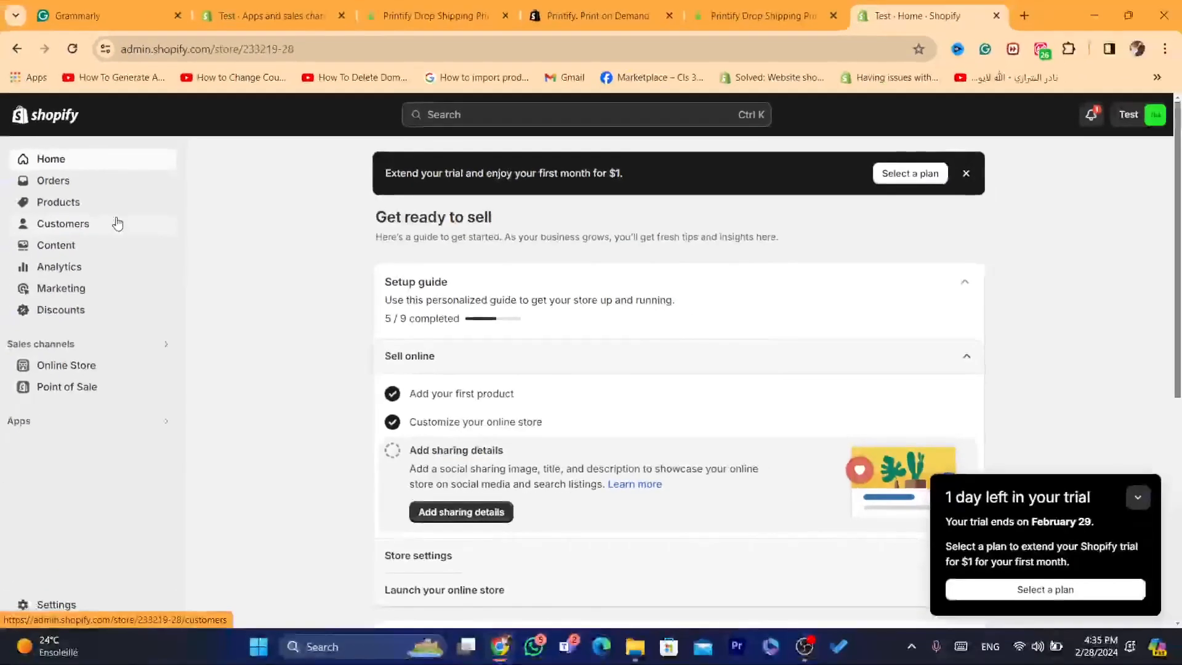
Step: Open the store's product list, preview the Unisex Softstyle T-Shirt in the online store and try its M and S sizes
click(69, 201)
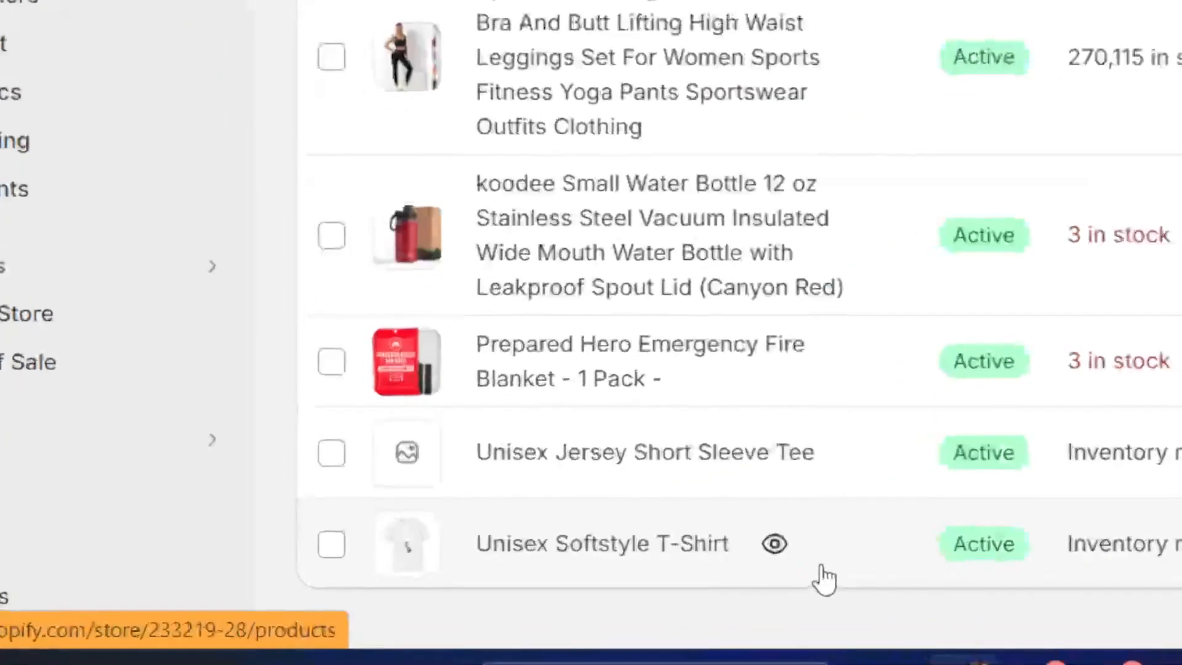
click(776, 545)
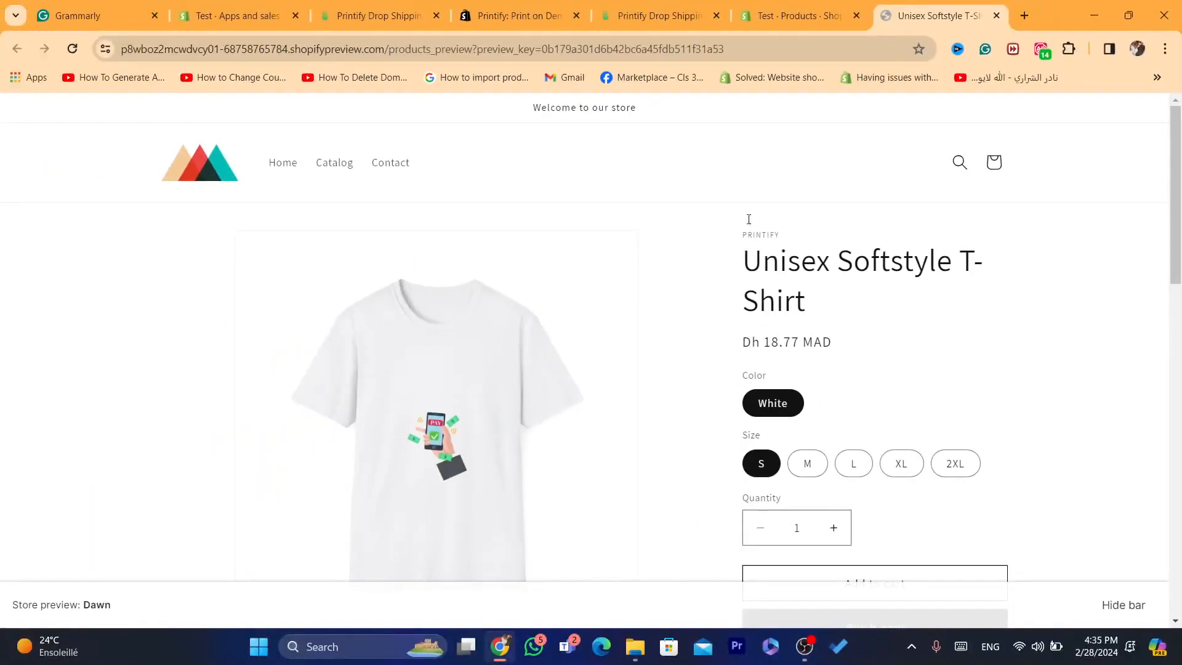
scroll(1181, 161, down, 2)
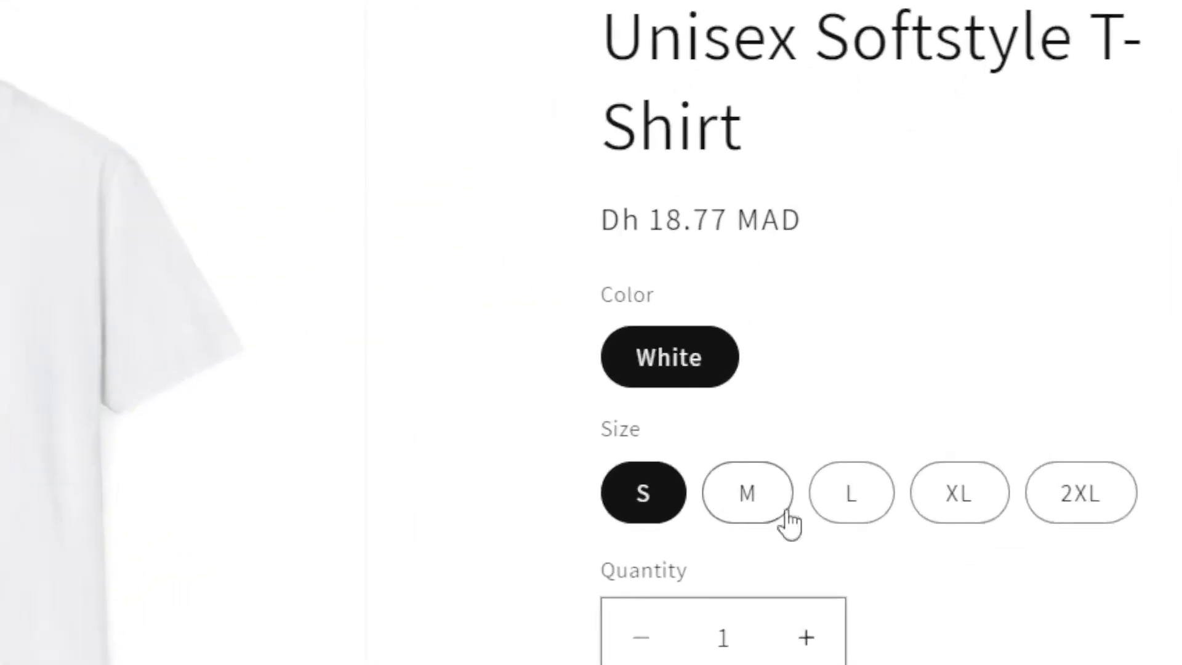
click(769, 509)
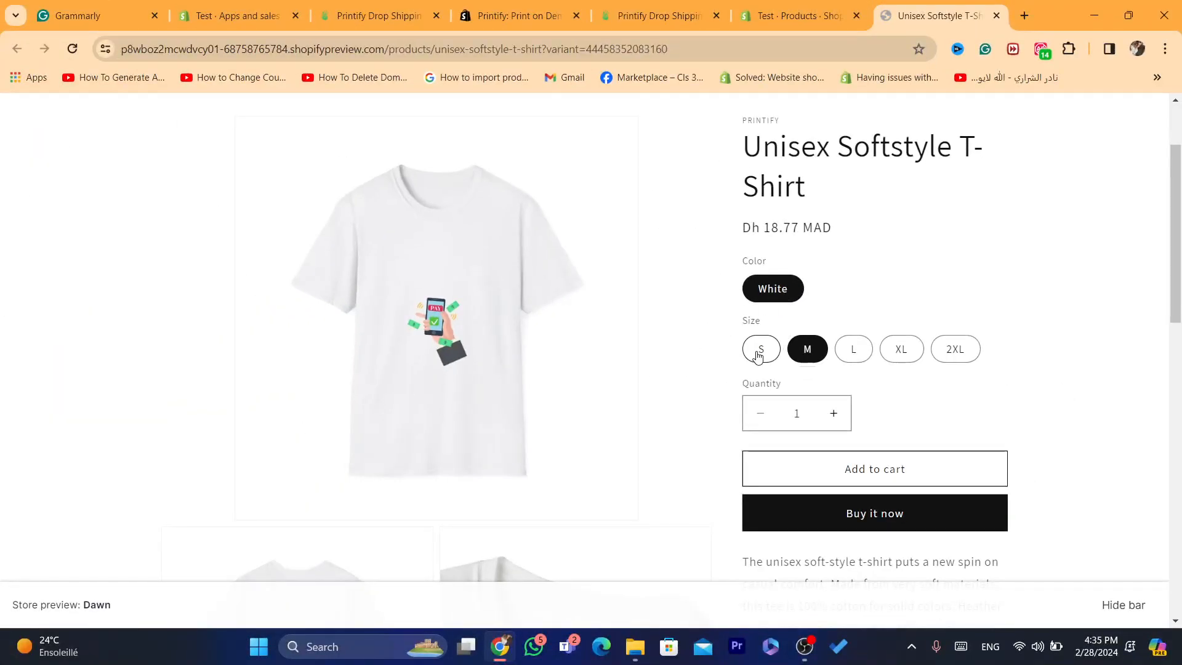
click(759, 356)
mouse_move(1179, 209)
mouse_down()
mouse_move(1176, 494)
mouse_move(1160, 200)
mouse_up()
Step: Return to the product list, preview the Unisex Jersey Short Sleeve Tee in the online store and select its 3XL size
click(787, 8)
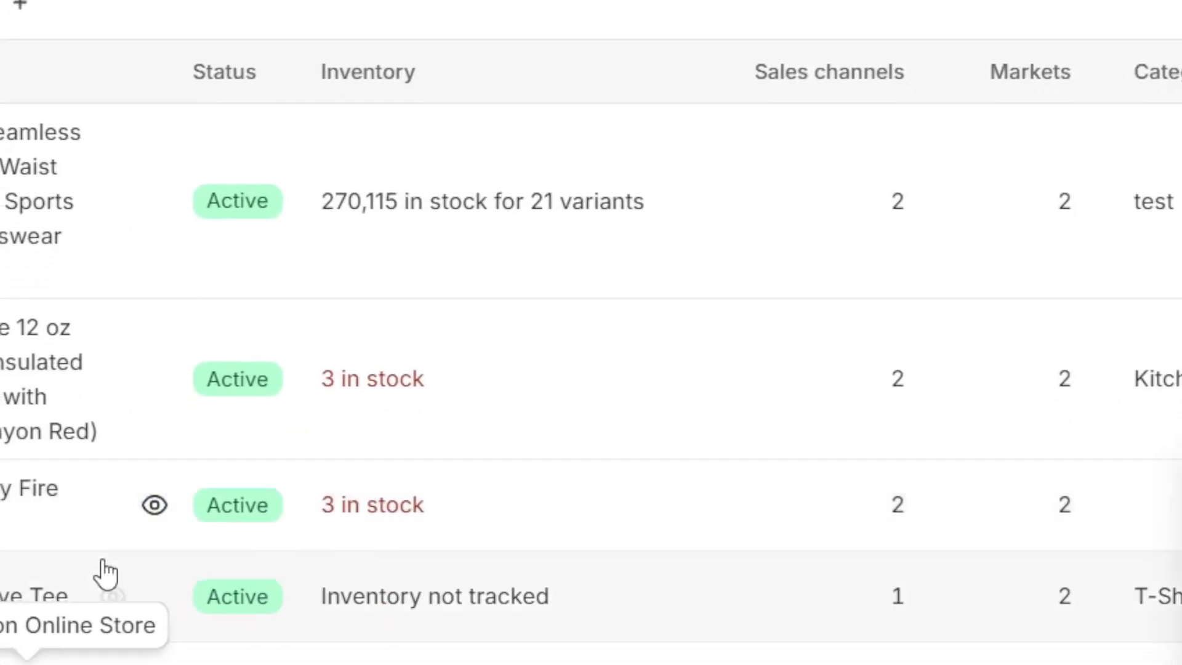
click(112, 595)
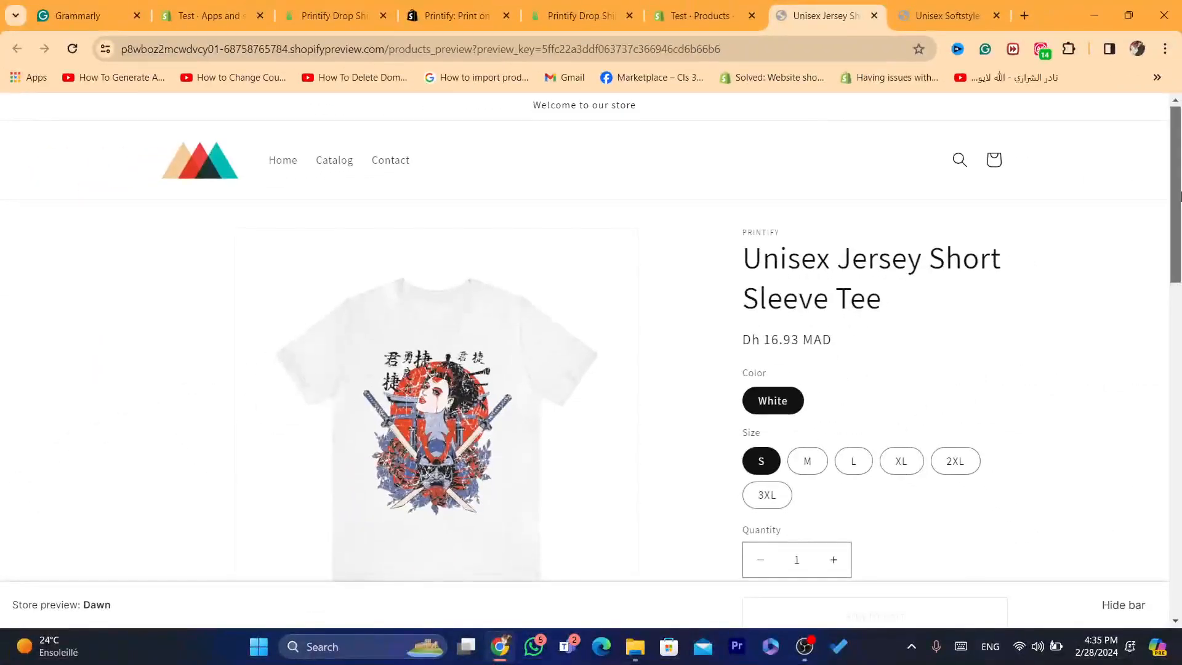
drag(1180, 196, 1180, 245)
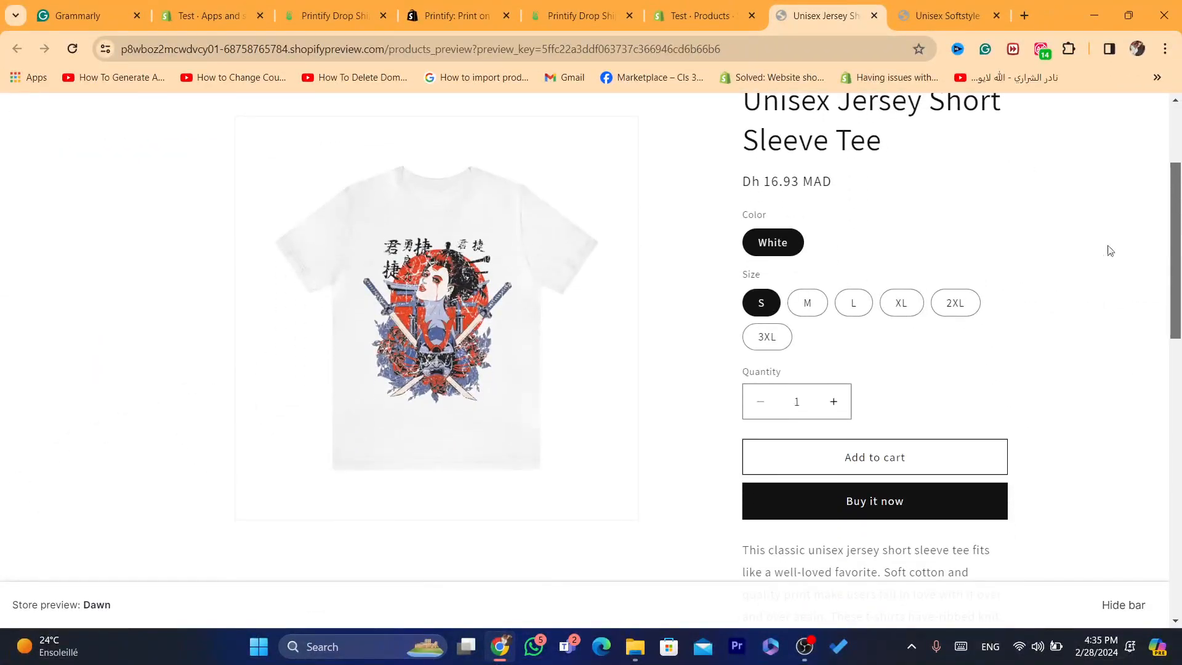
click(754, 343)
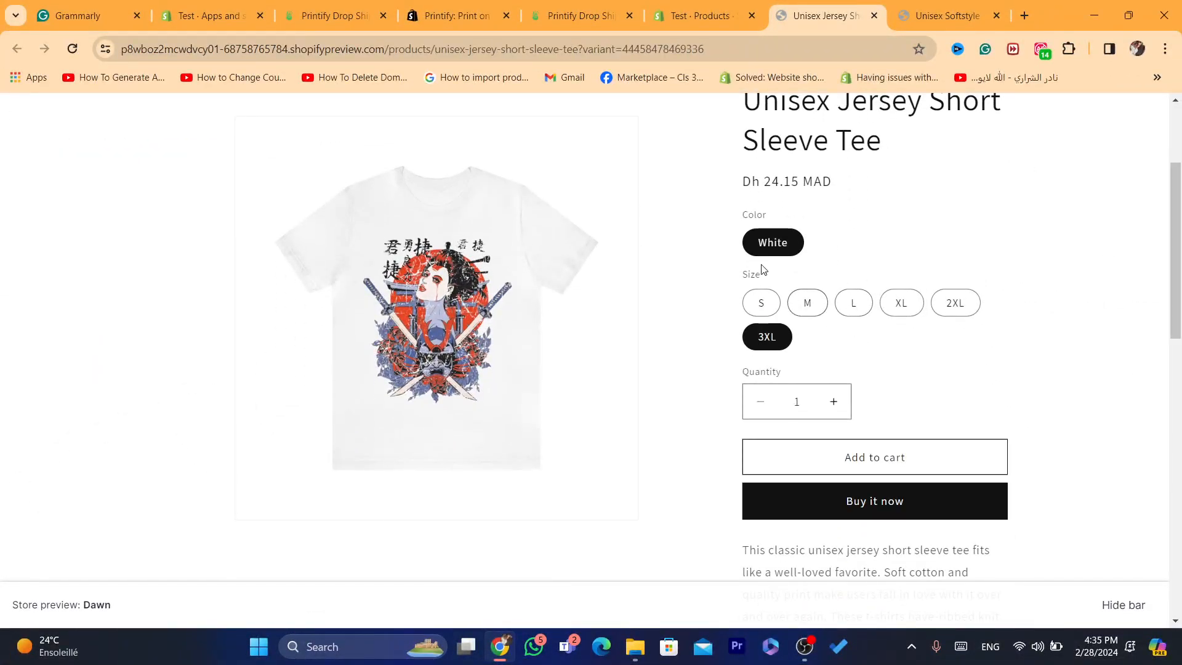
drag(1180, 250, 1181, 189)
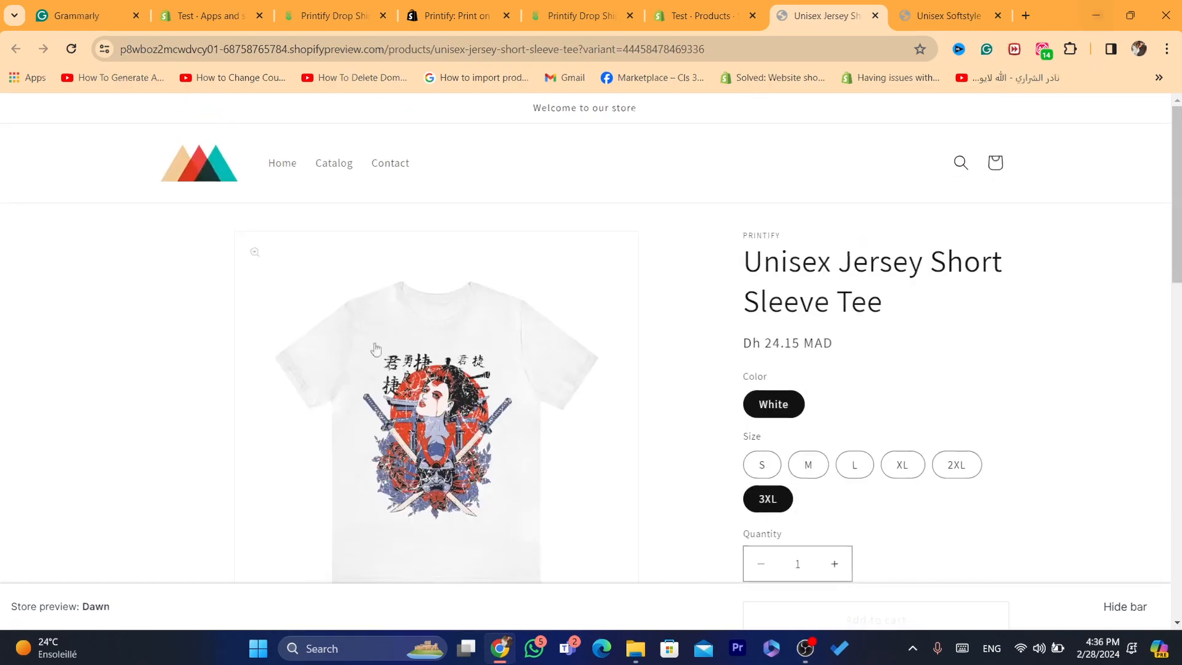
scroll(258, 542, down, 1)
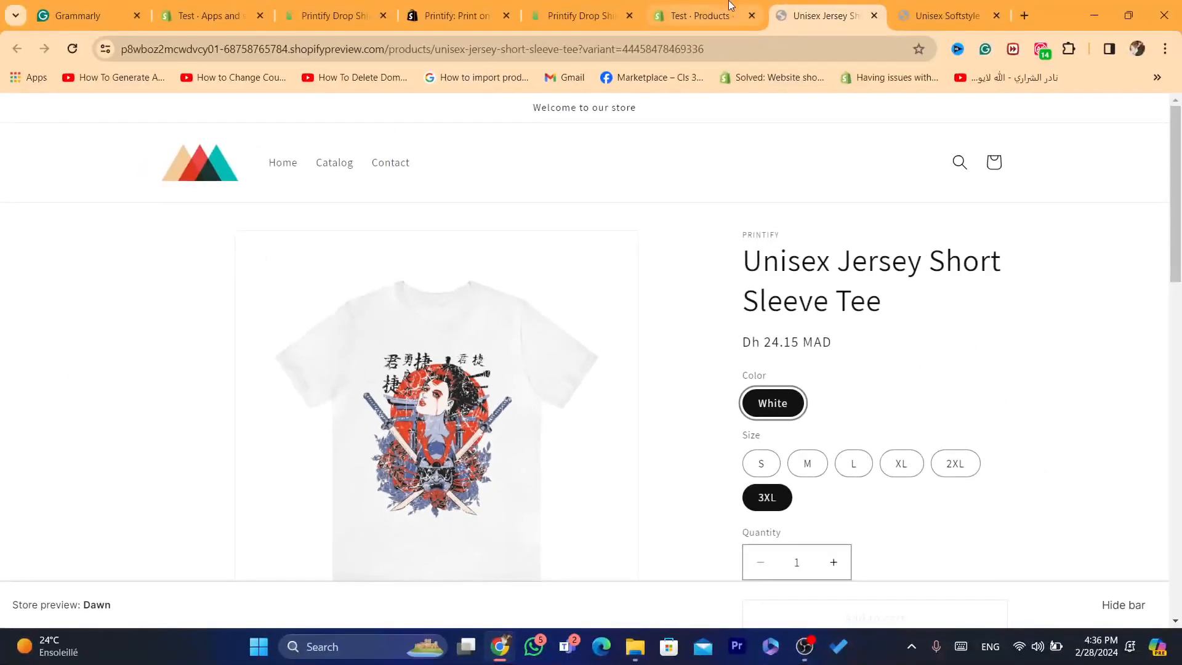
click(698, 15)
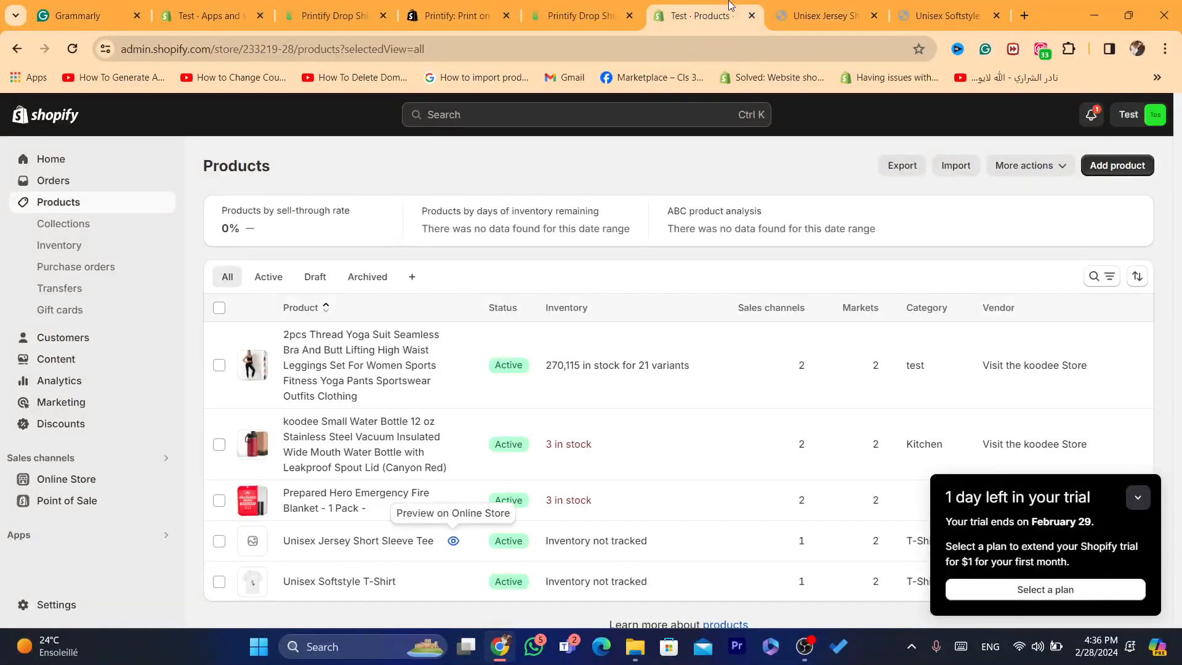
click(820, 6)
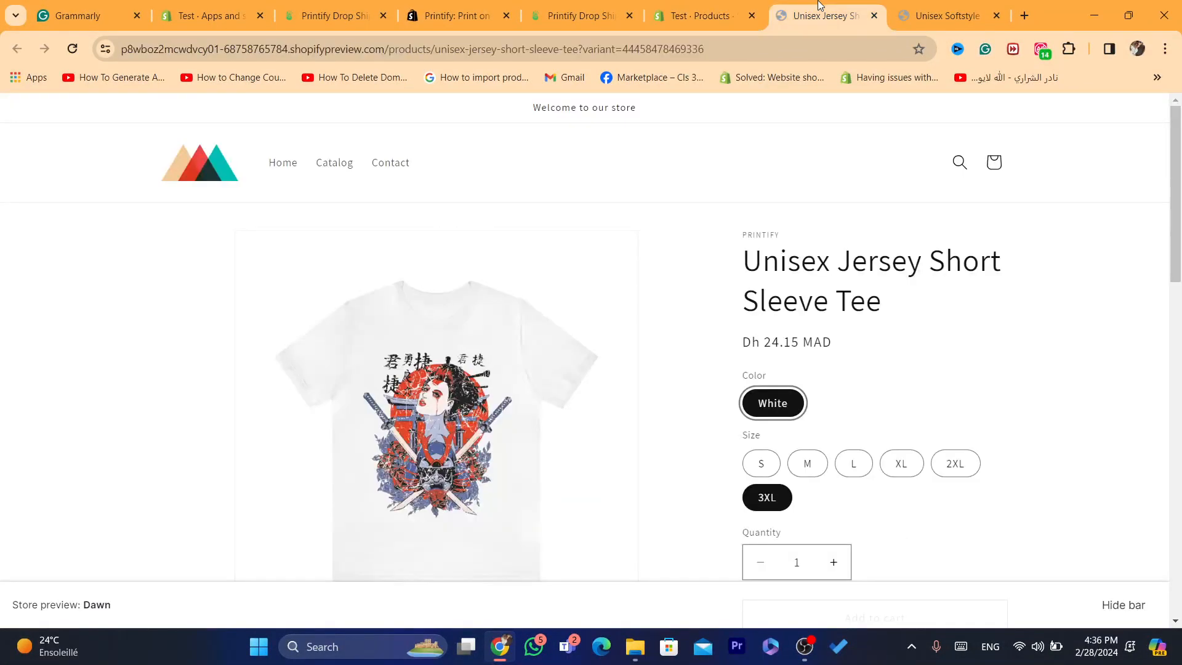
click(940, 6)
click(782, 5)
Step: Switch to Printify and browse the Hoodies category of Men's Clothing in the catalog
click(693, 5)
click(600, 5)
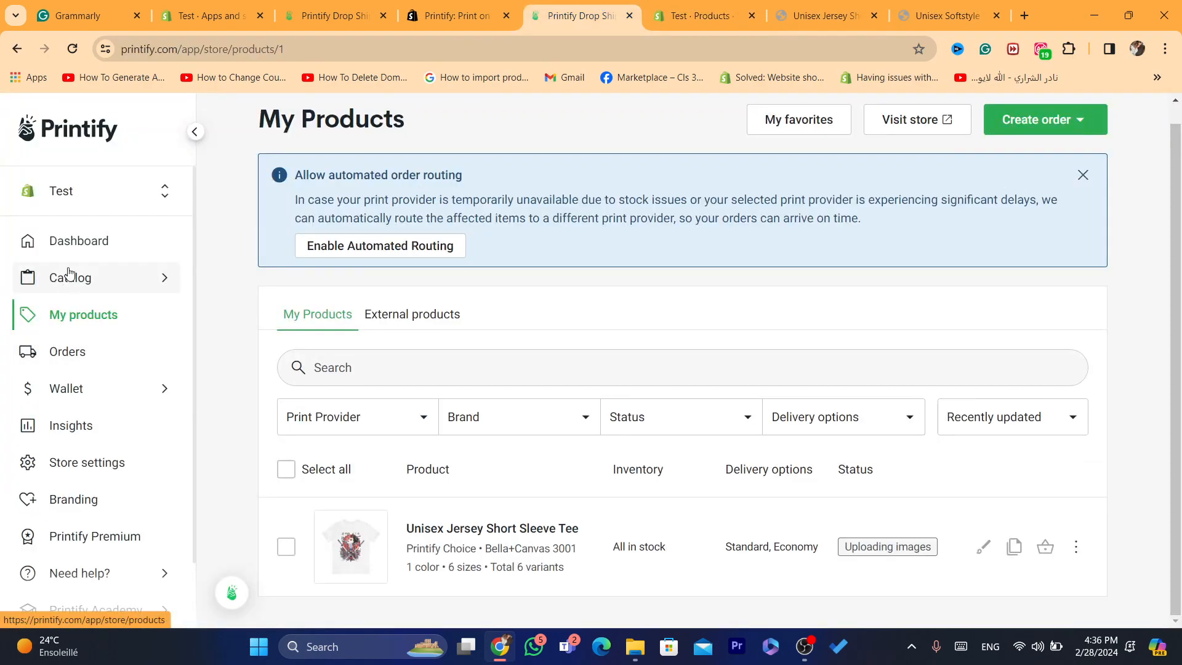
mouse_move(70, 273)
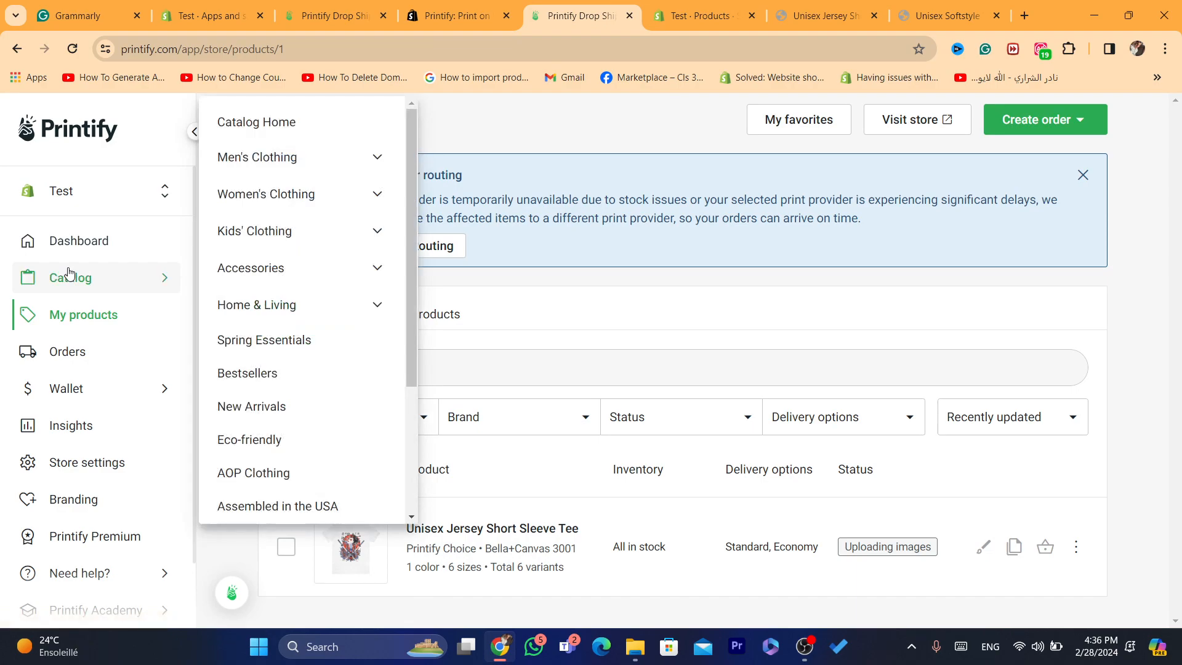
click(274, 159)
click(352, 259)
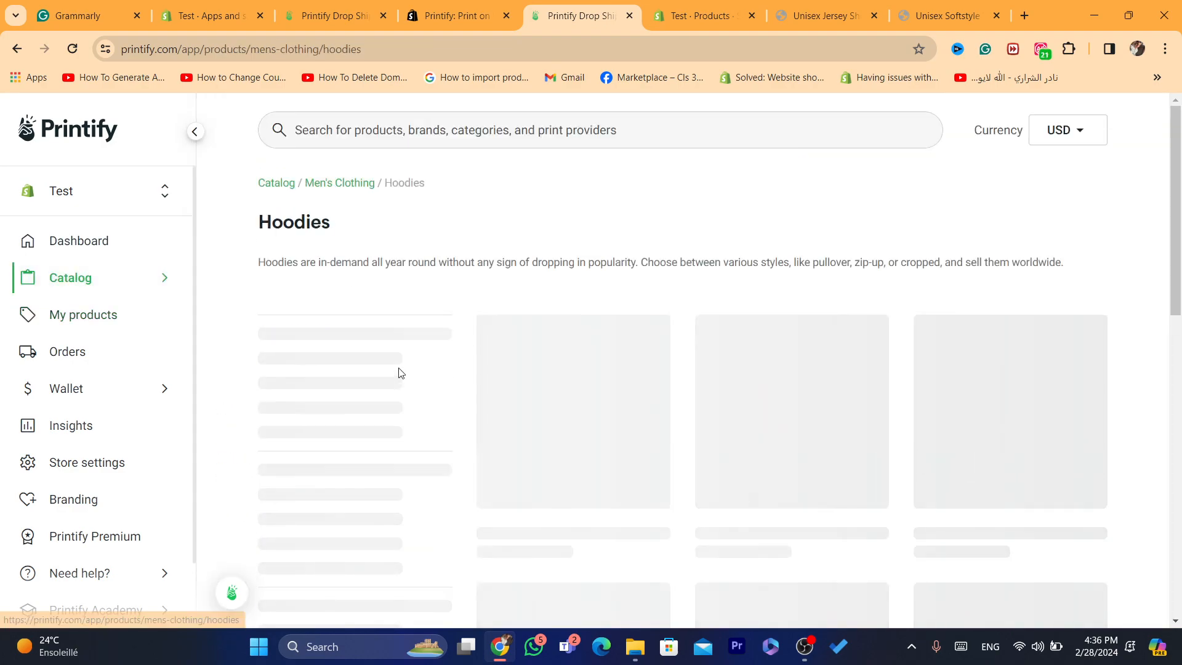
drag(1177, 141, 1179, 176)
Step: Open the Gildan 18500 Unisex Heavy Blend Hooded Sweatshirt and start designing it
click(573, 258)
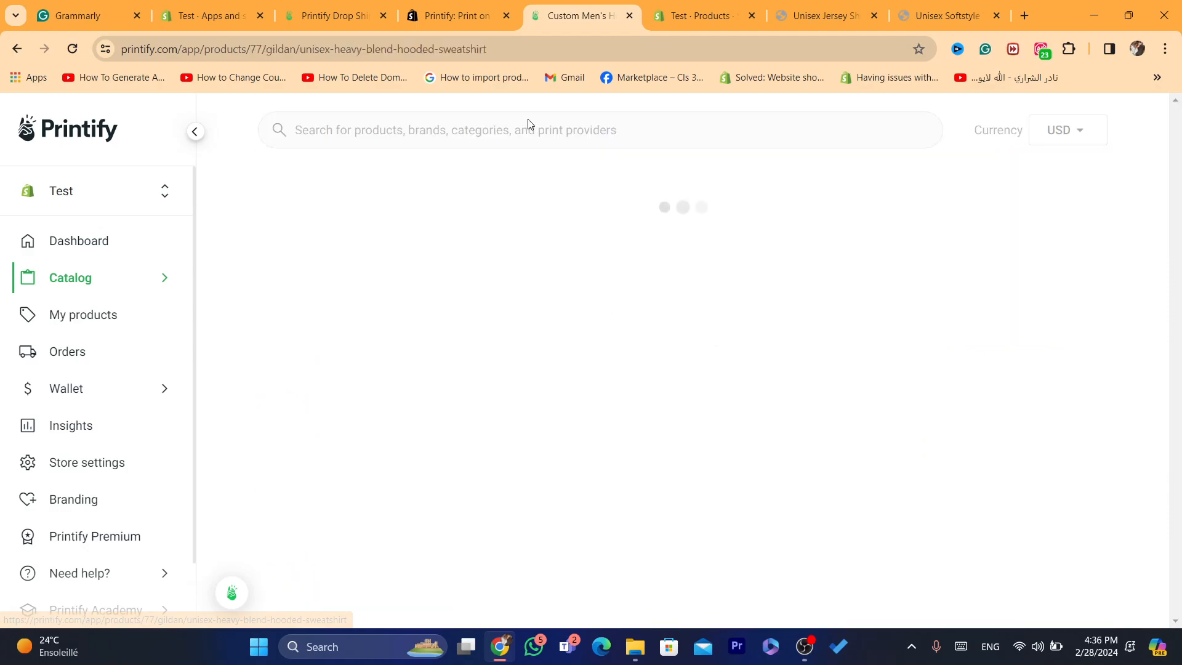
scroll(1180, 178, down, 4)
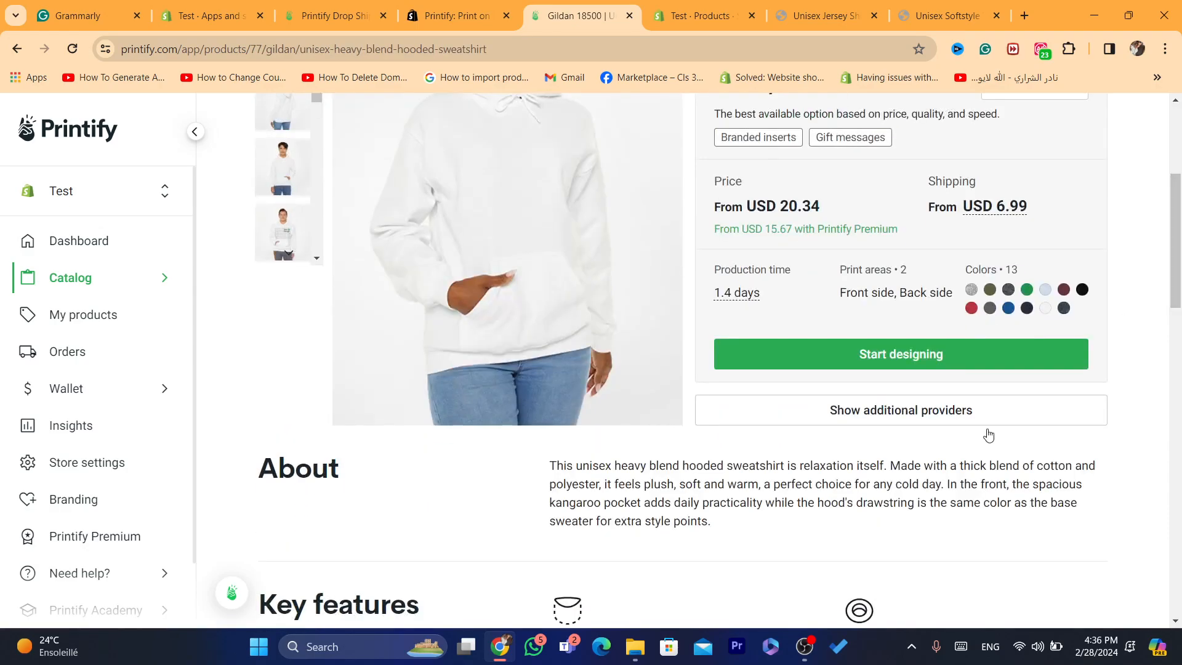
click(900, 353)
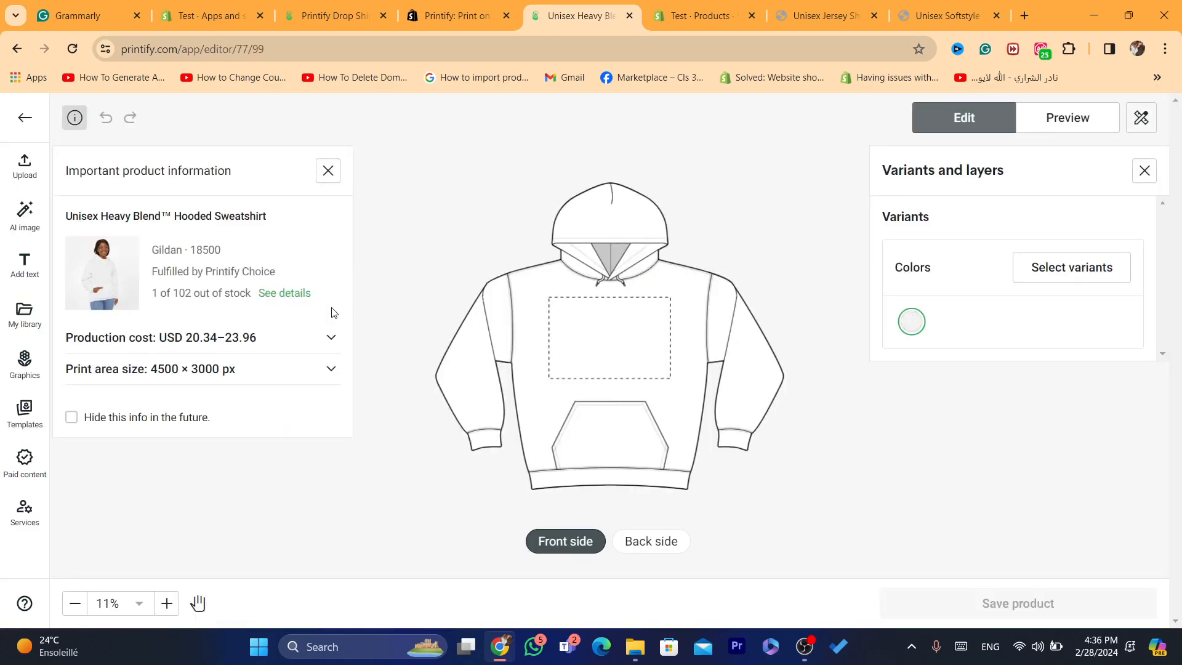
Step: Upload the online payment concept PNG from the device's Downloads folder onto the hoodie's front side
click(23, 164)
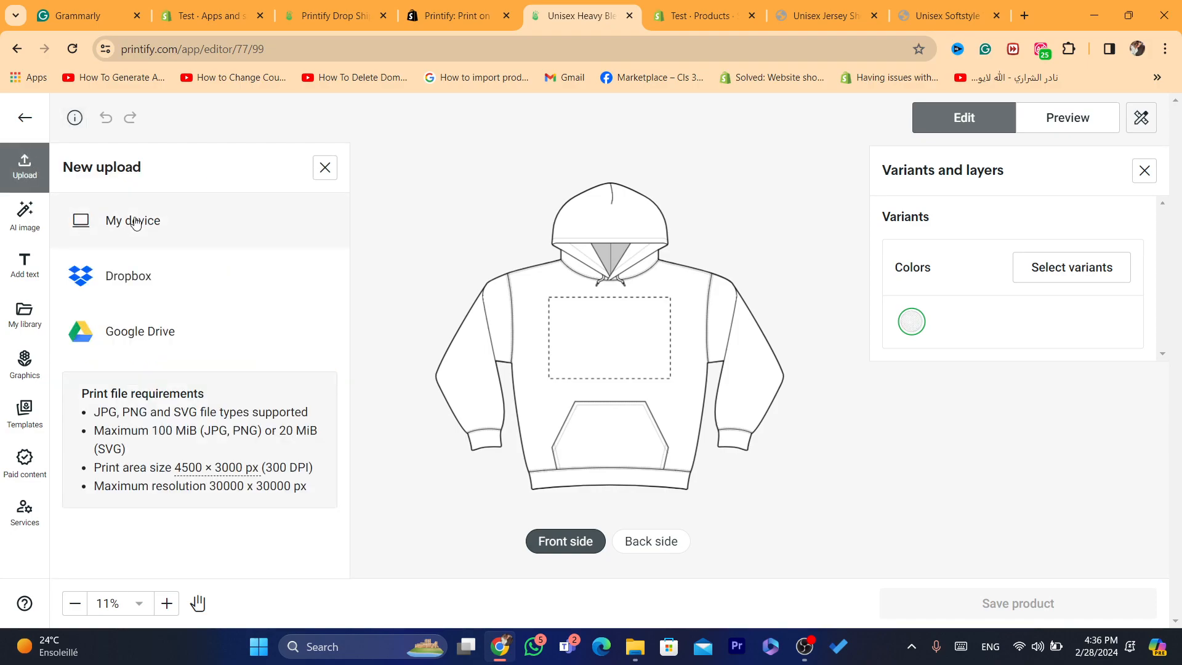
click(136, 223)
click(406, 223)
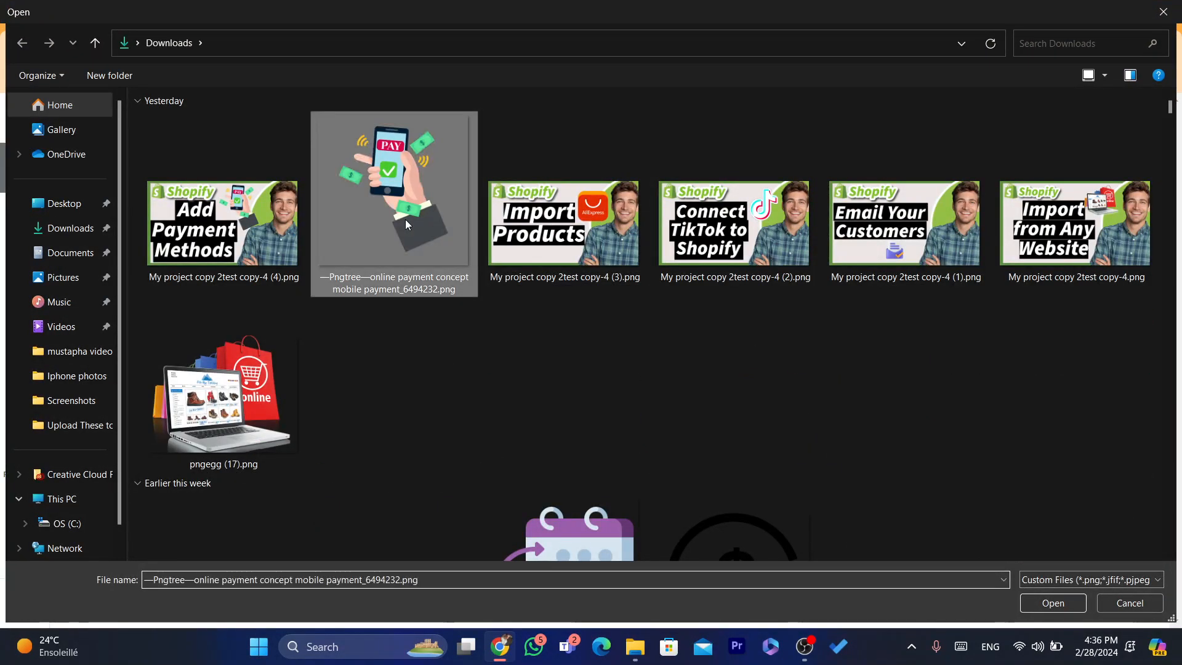
double_click(405, 219)
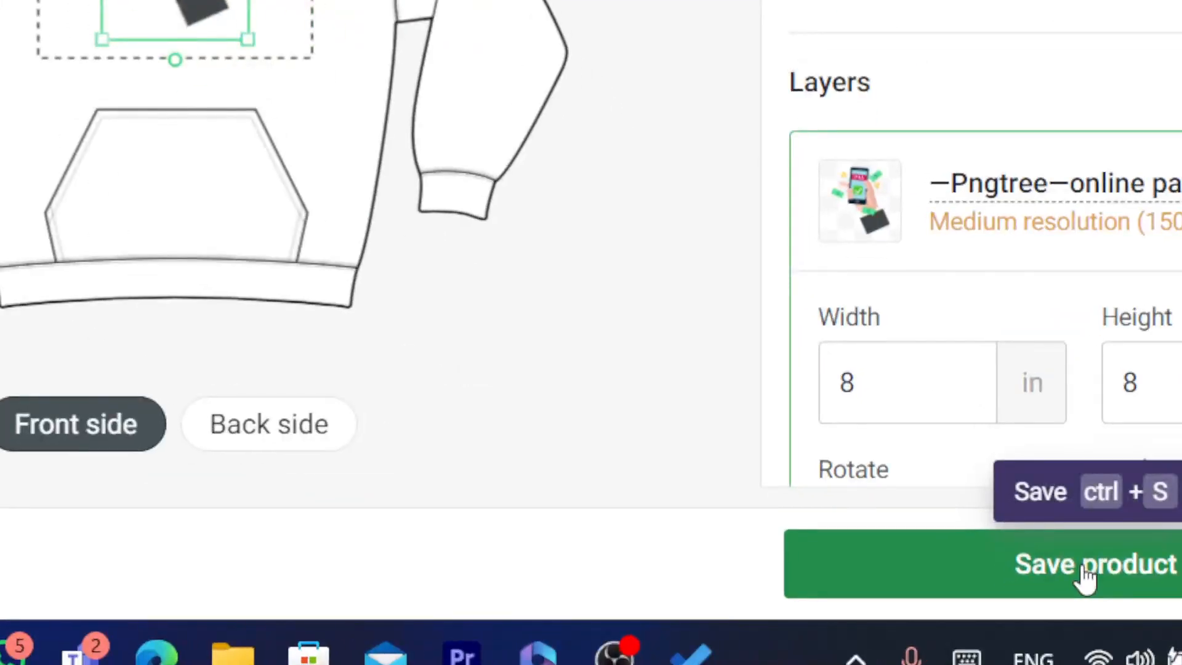
Step: Save the hoodie design as a product, look through its details and publish it to the Shopify store
click(1086, 579)
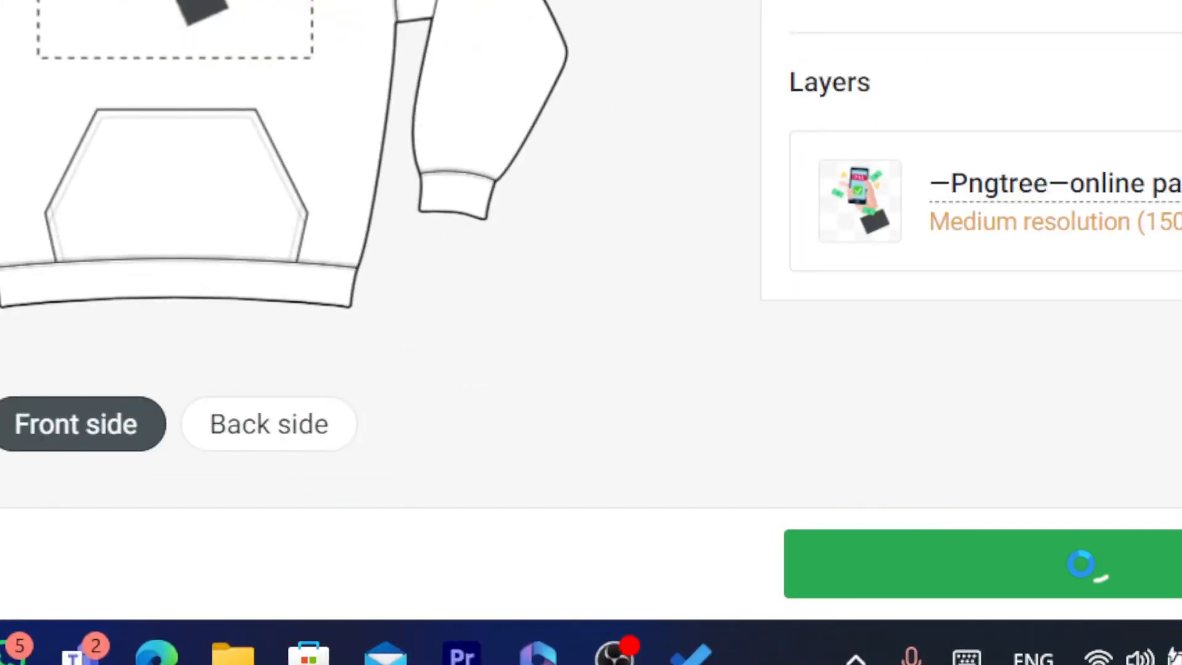
drag(1179, 117, 1180, 405)
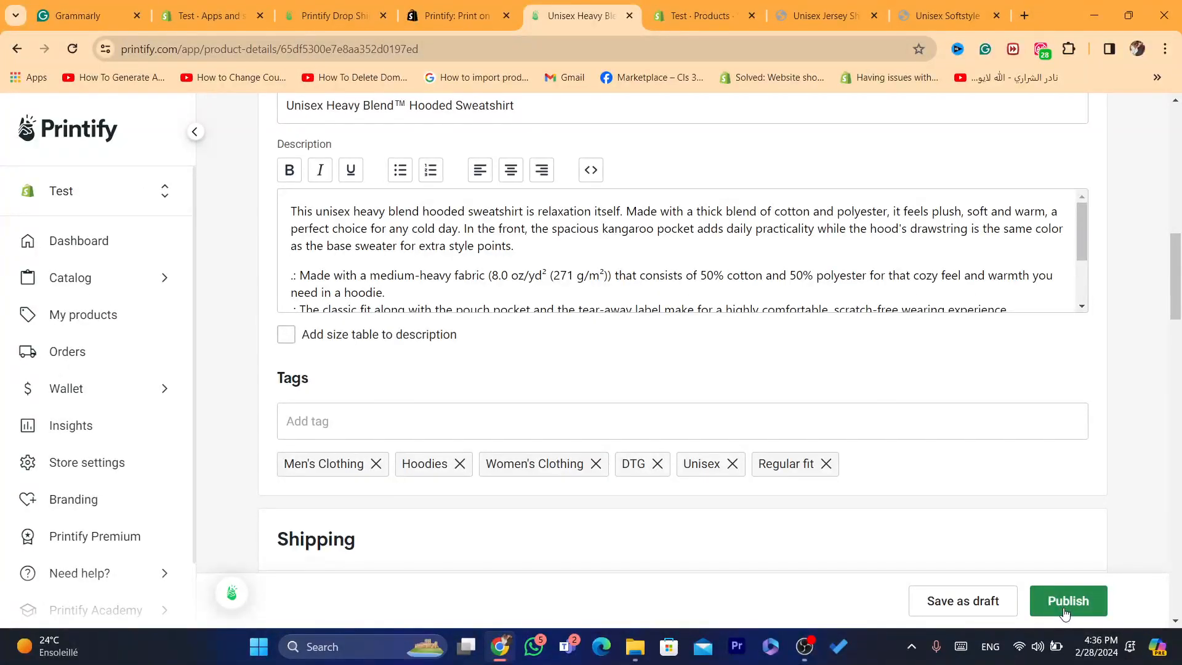
click(1067, 602)
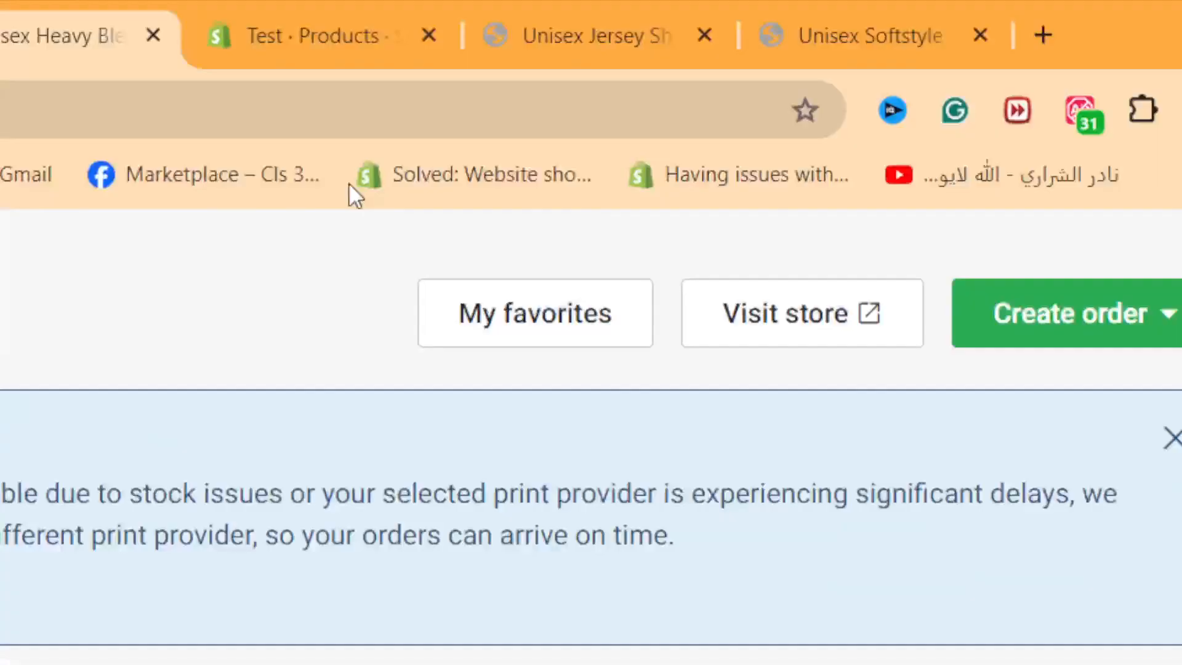
Step: Switch to the Shopify admin, reload the product list and preview the Unisex Heavy Blend Hooded Sweatshirt in the online store
click(371, 12)
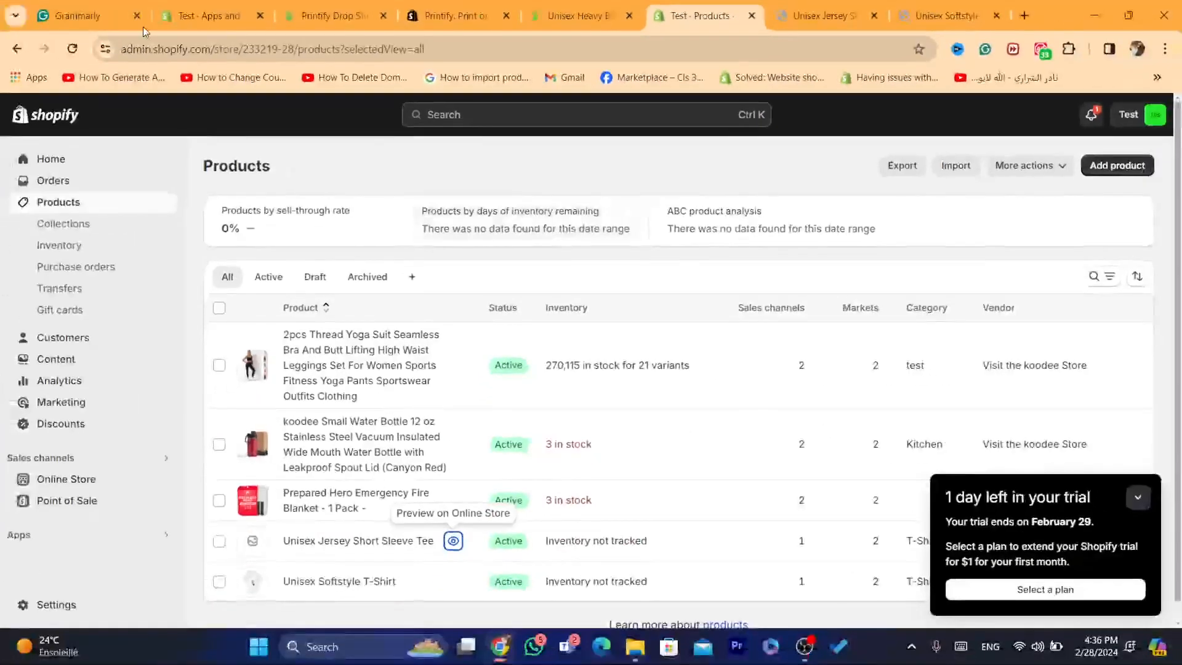
click(64, 51)
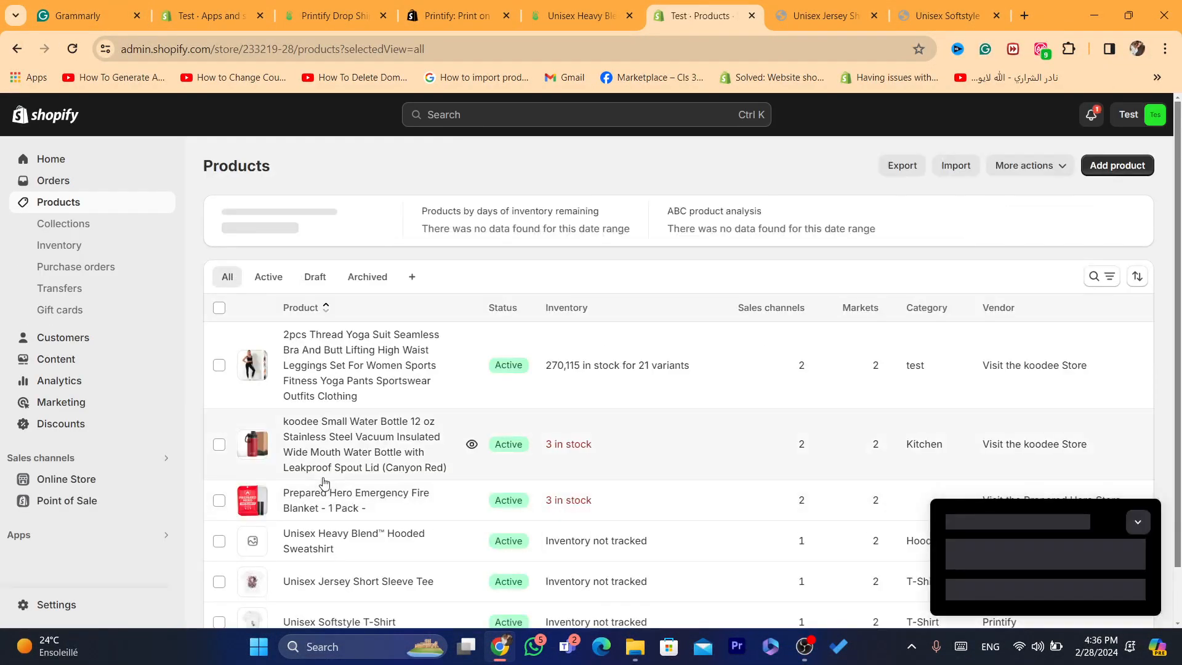
click(472, 541)
drag(1180, 133, 1181, 342)
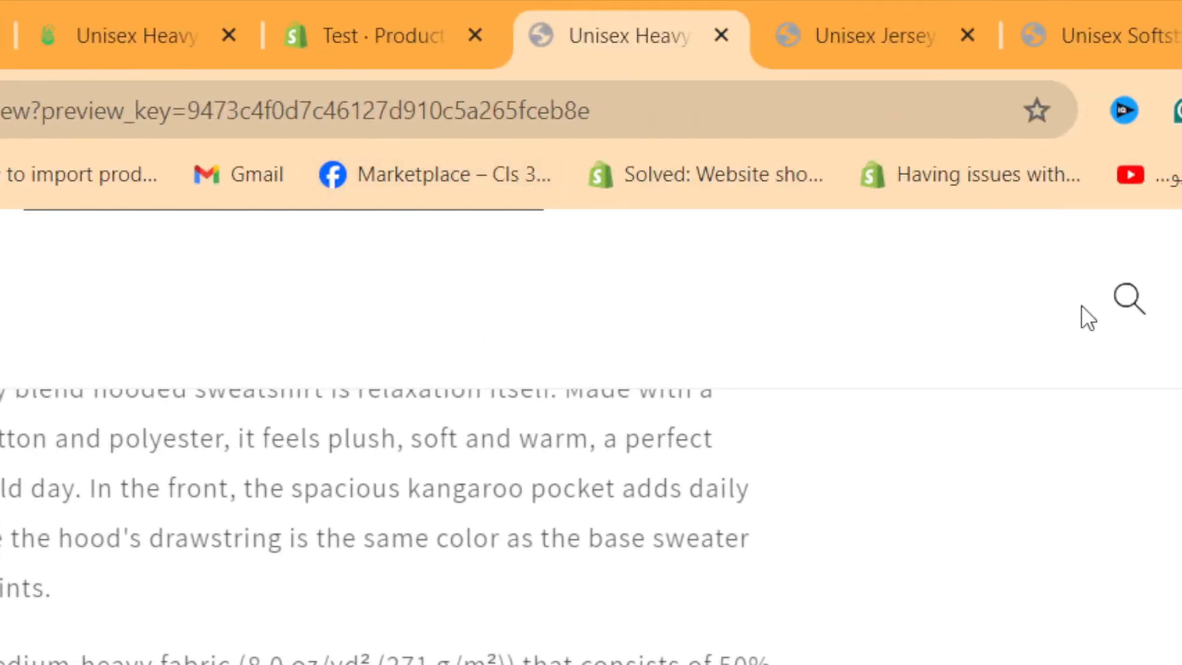
scroll(1081, 306, up, 5)
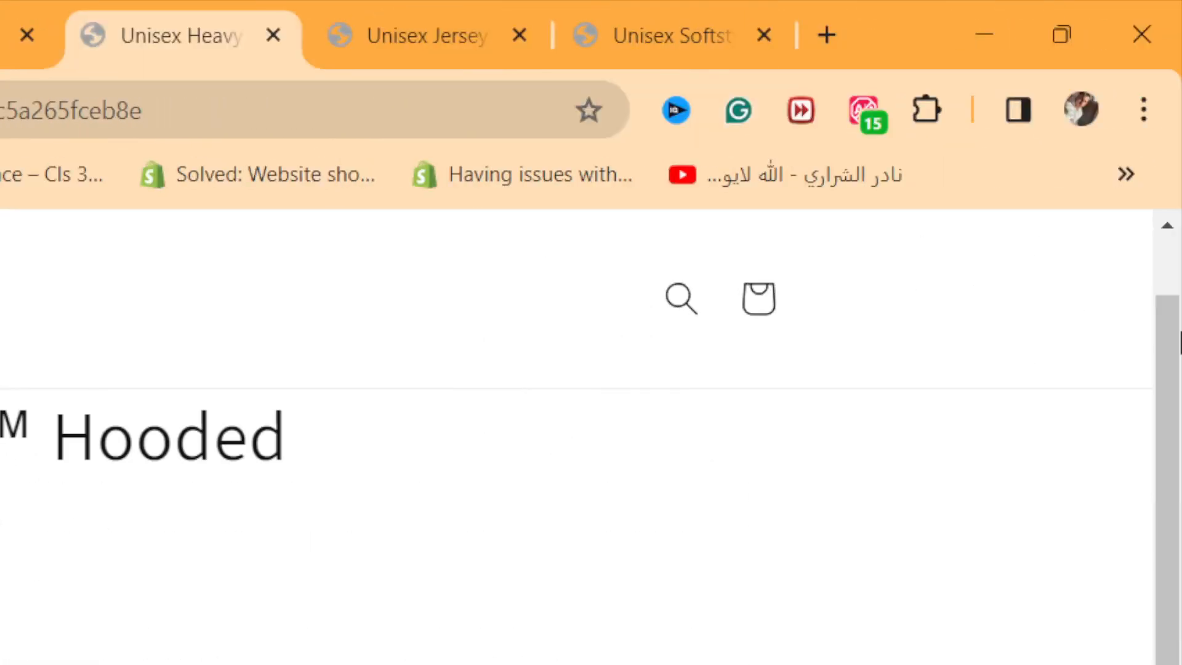
Step: Return to the Shopify product list, reload it and look over the published Printify products
click(9, 9)
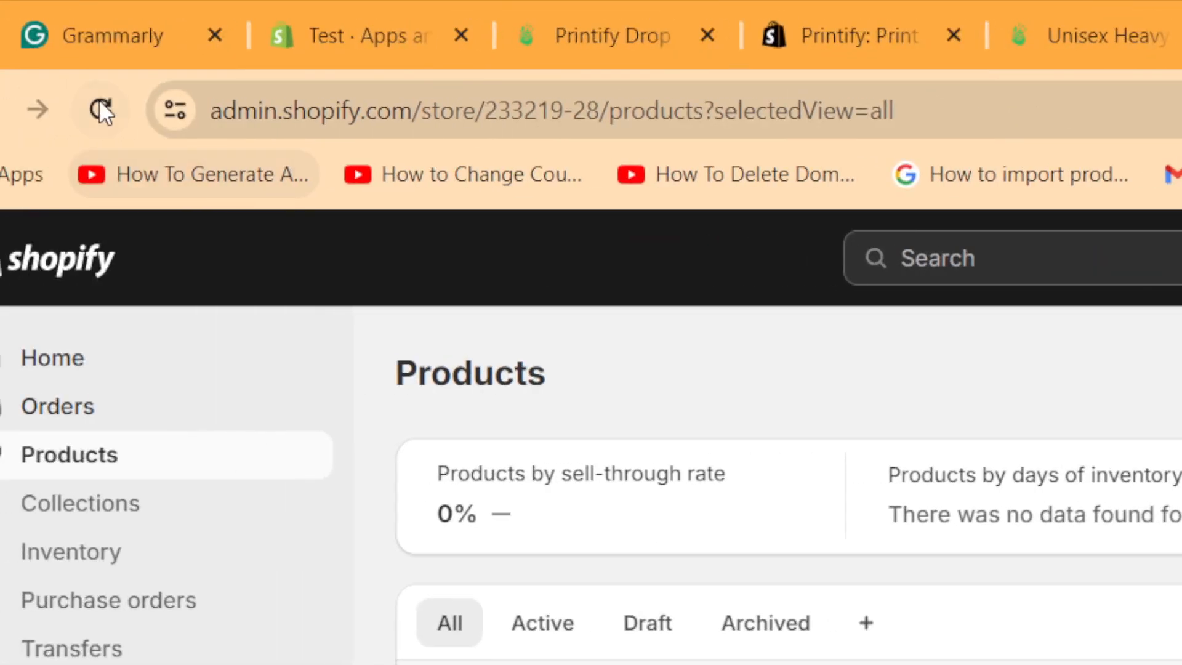
click(99, 98)
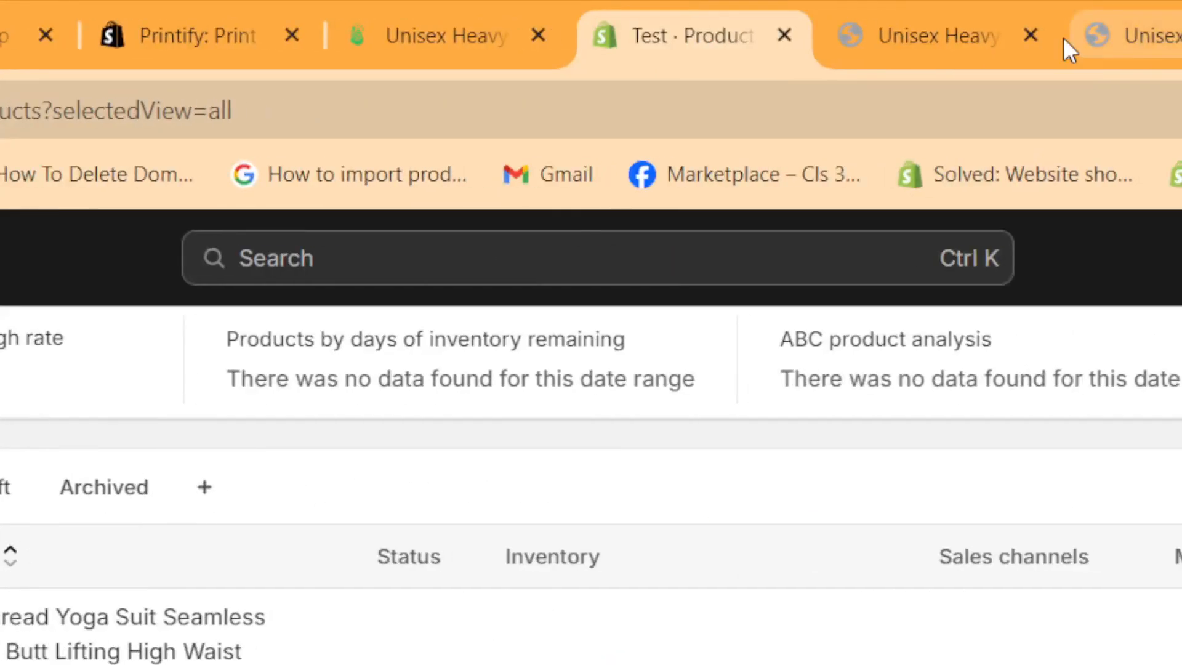
click(883, 6)
click(1169, 10)
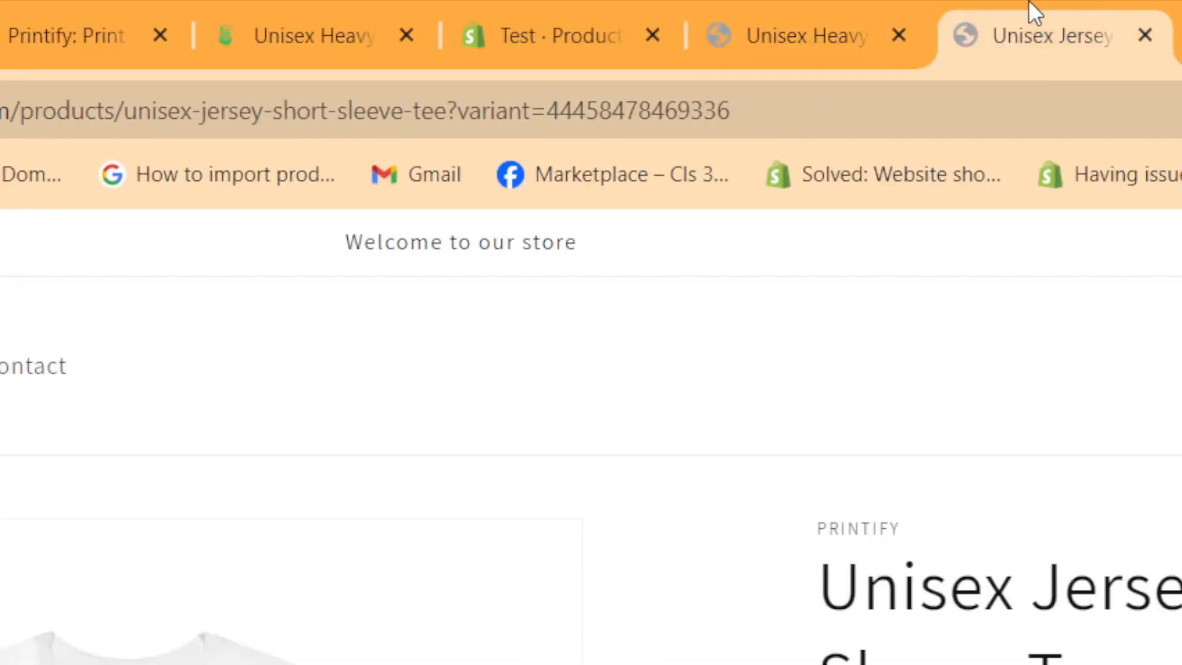
click(783, 2)
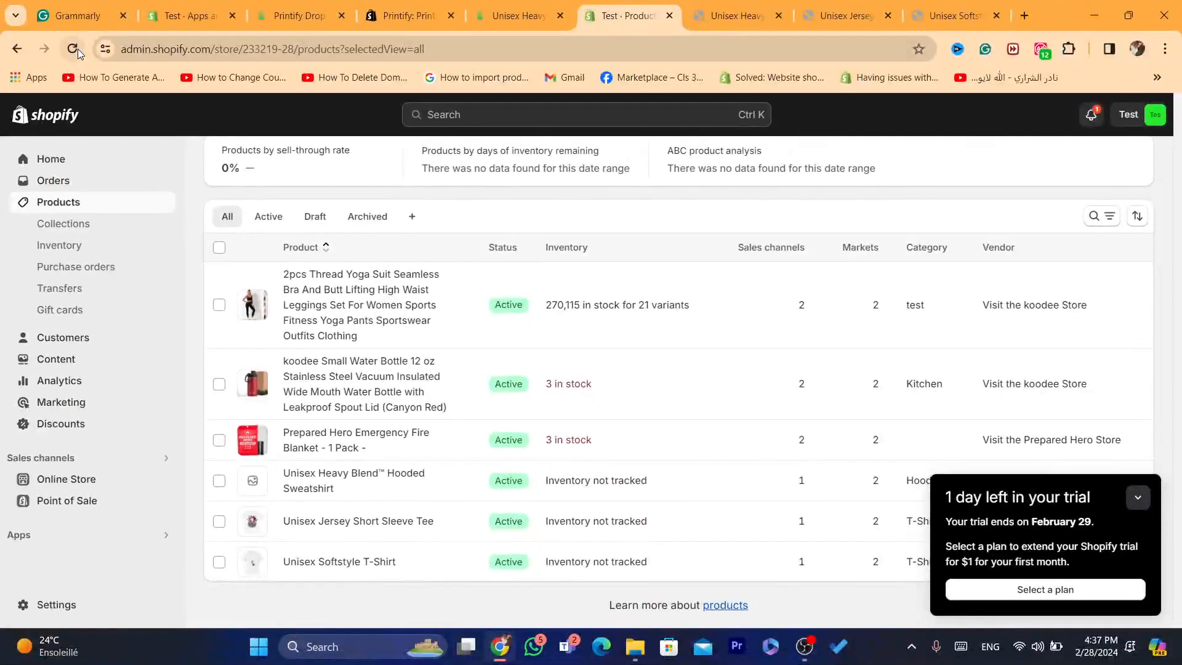
click(77, 49)
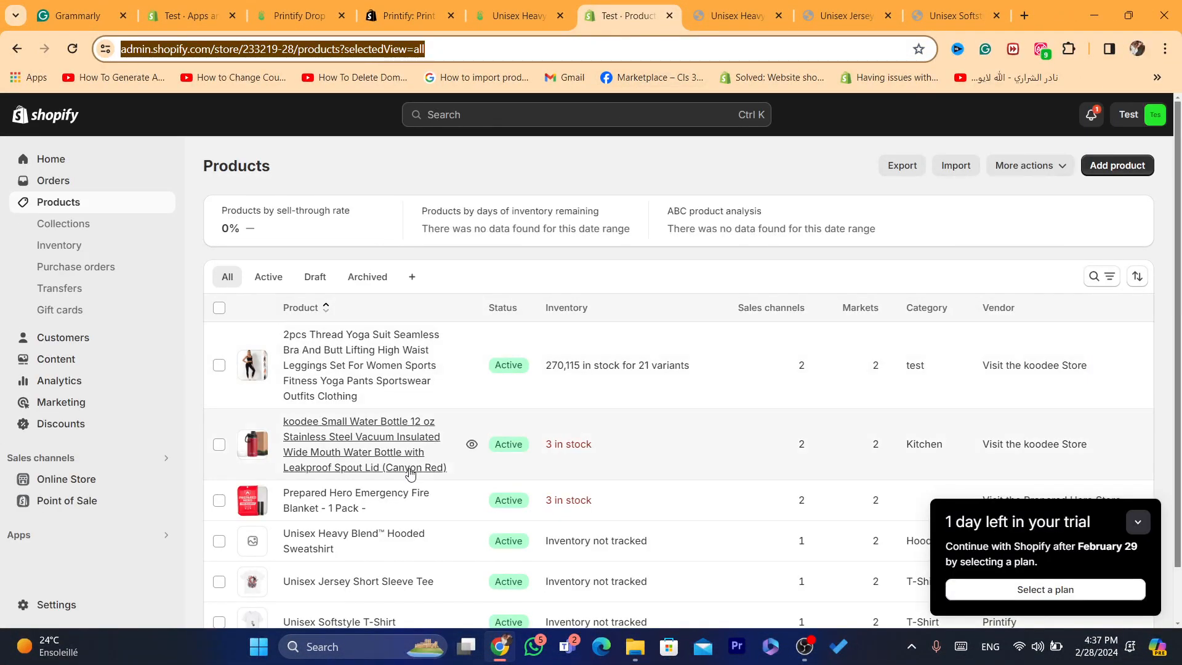
scroll(1180, 264, down, 1)
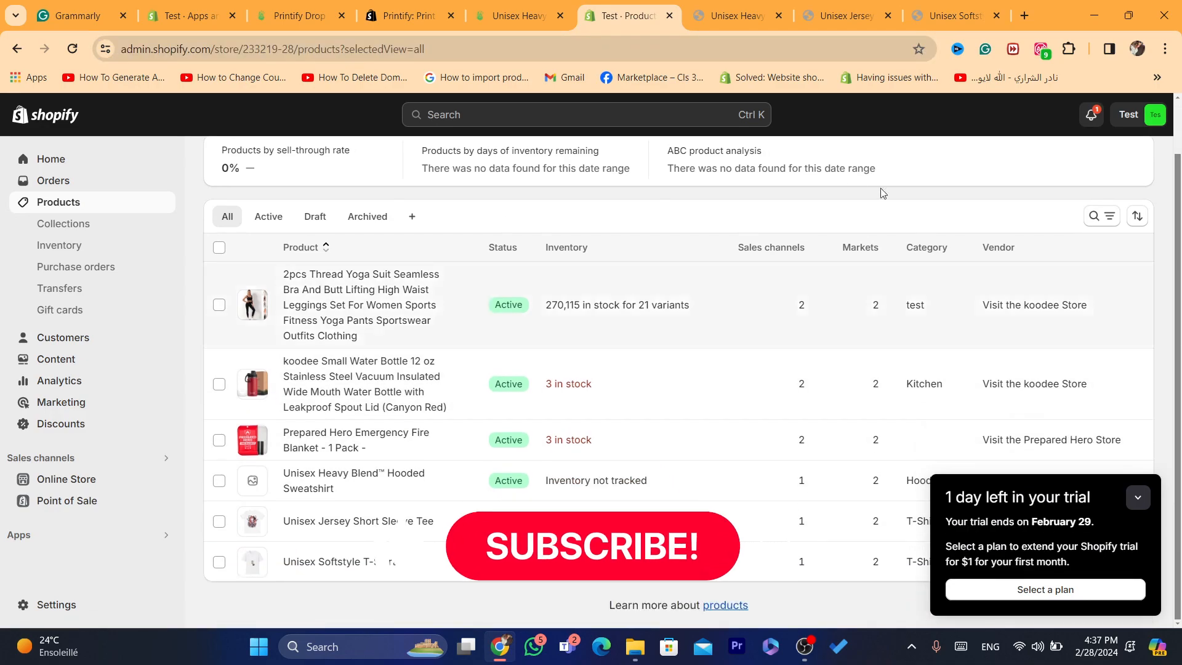